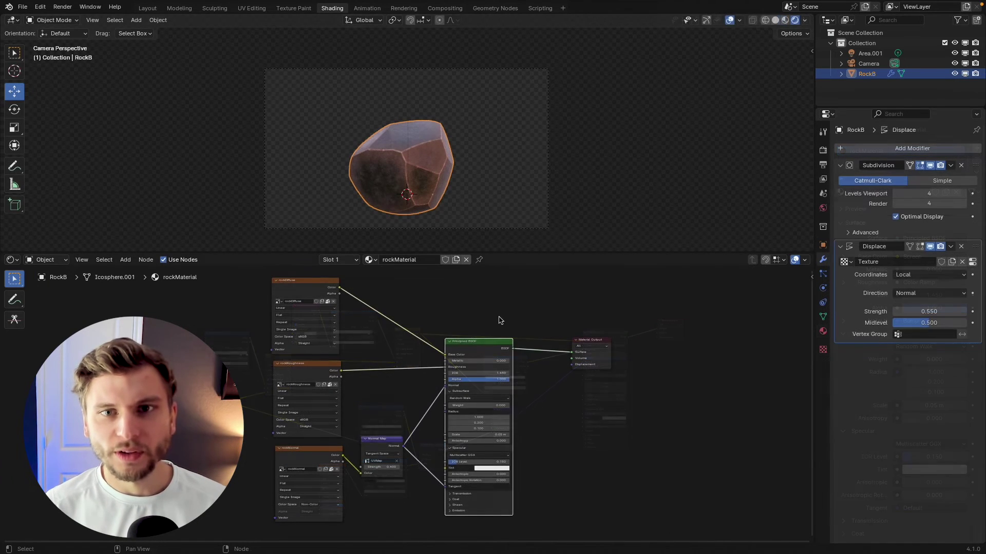
Step: Pan and zoom around the rock material's node tree to look it over
middle_drag(501, 322, 473, 323)
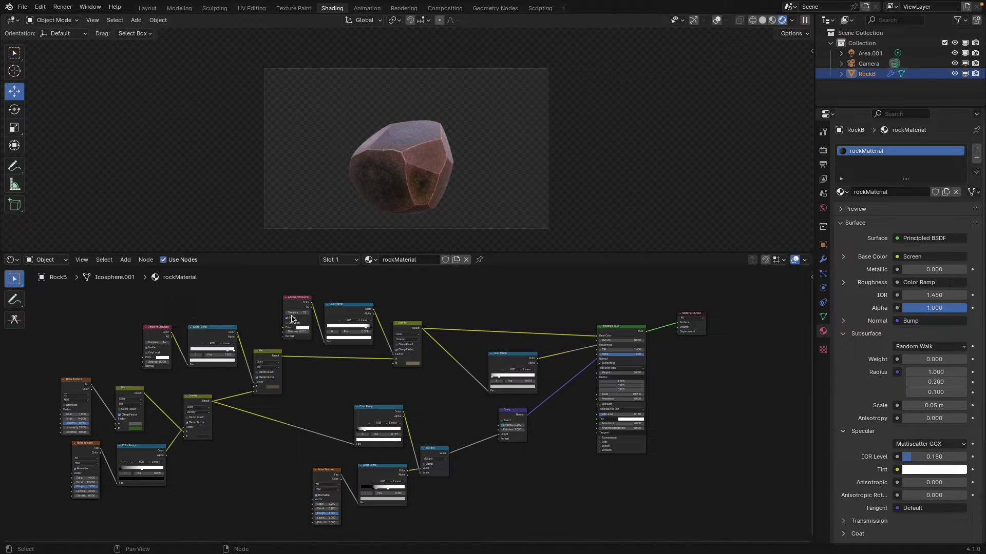
scroll(432, 411, up, 1)
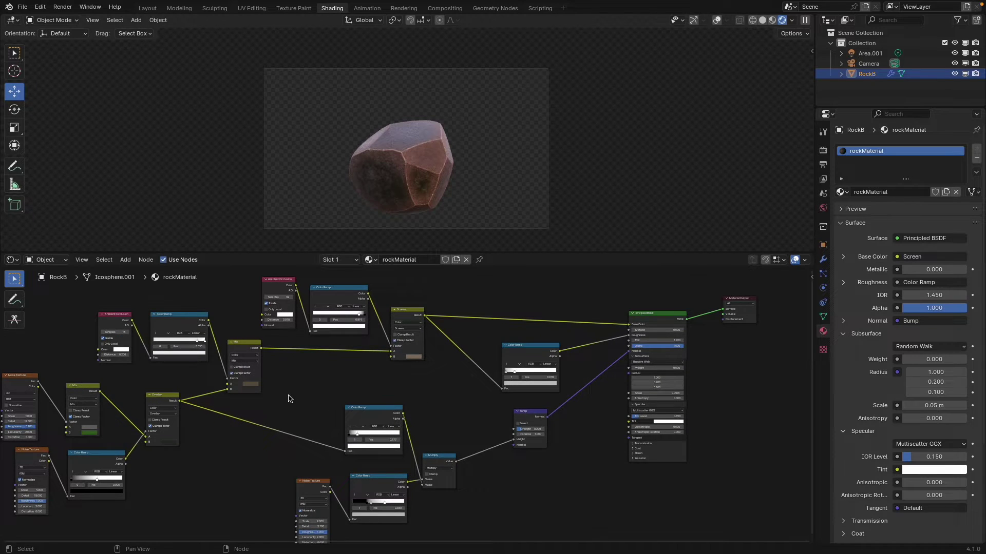
scroll(291, 399, down, 1)
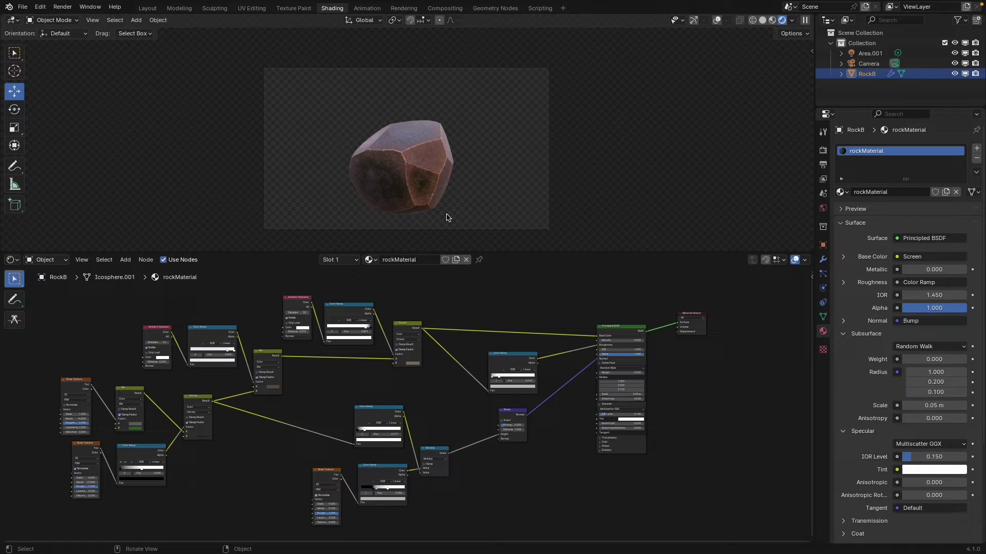
middle_drag(98, 333, 120, 330)
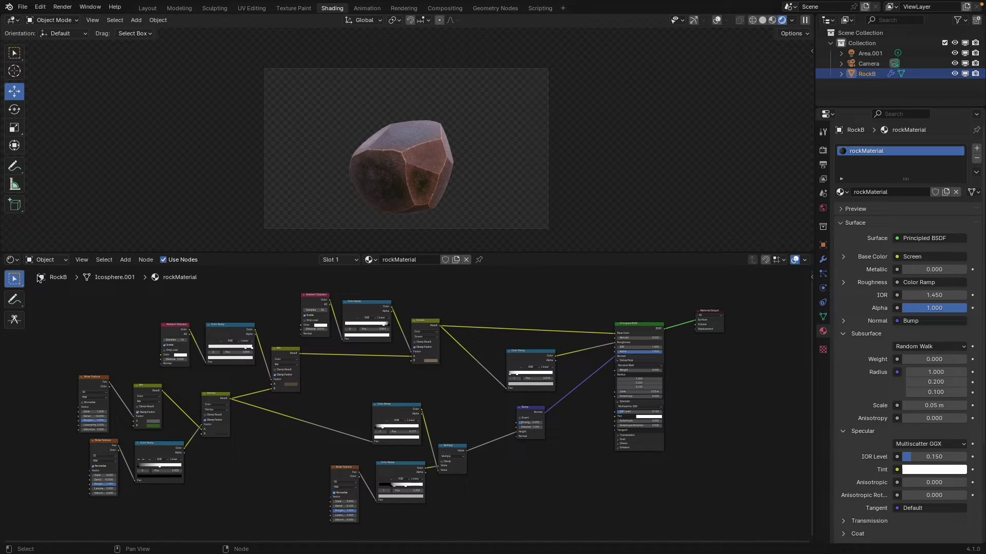
scroll(174, 306, up, 1)
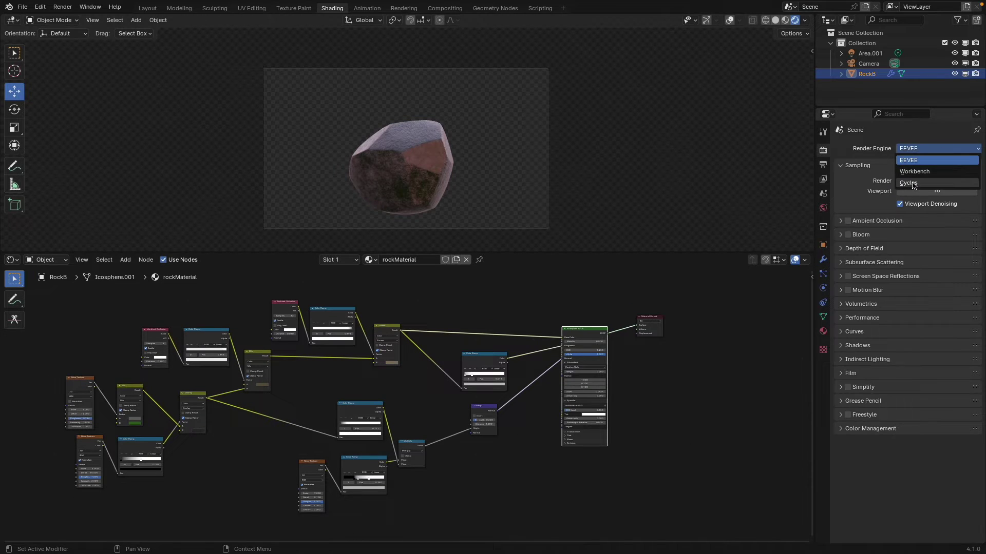
Step: Select Cycles as the render engine, then zoom and pan over the material nodes
click(911, 183)
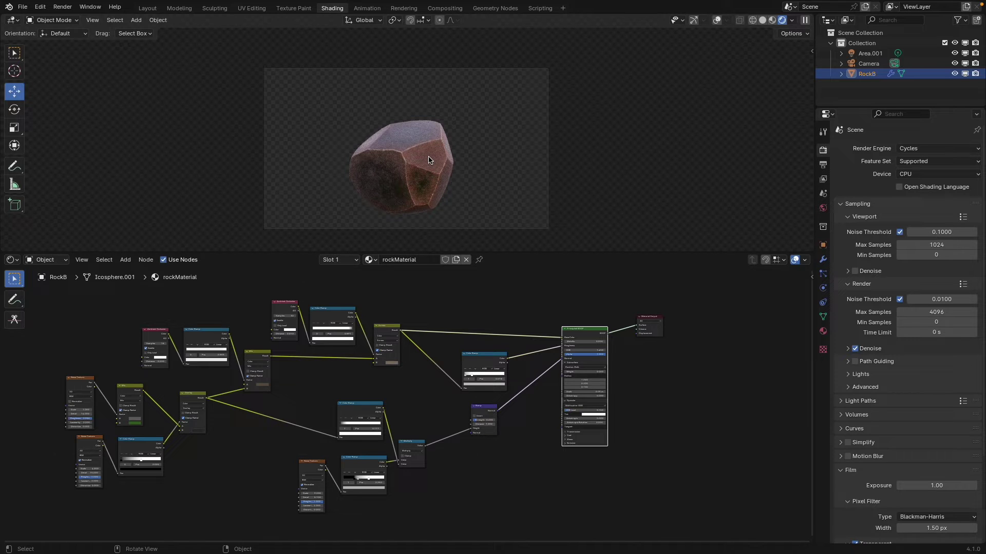
scroll(737, 331, up, 2)
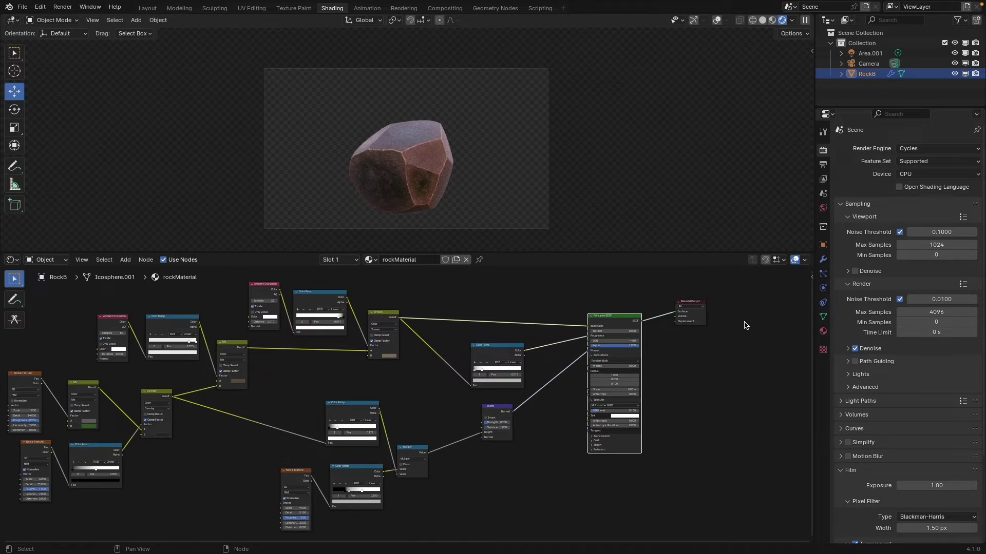
middle_drag(464, 392, 515, 388)
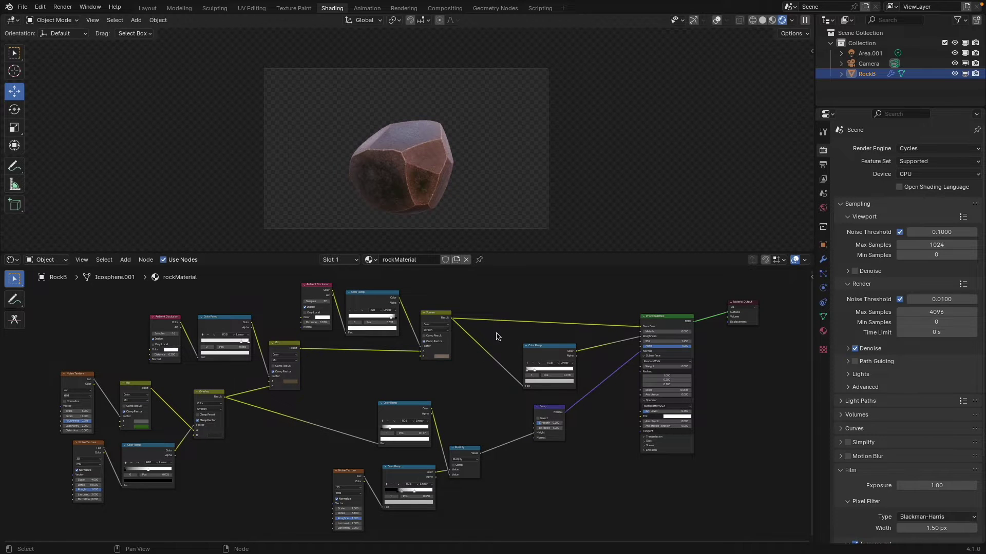
scroll(439, 410, down, 1)
scroll(469, 396, down, 1)
middle_drag(479, 398, 412, 392)
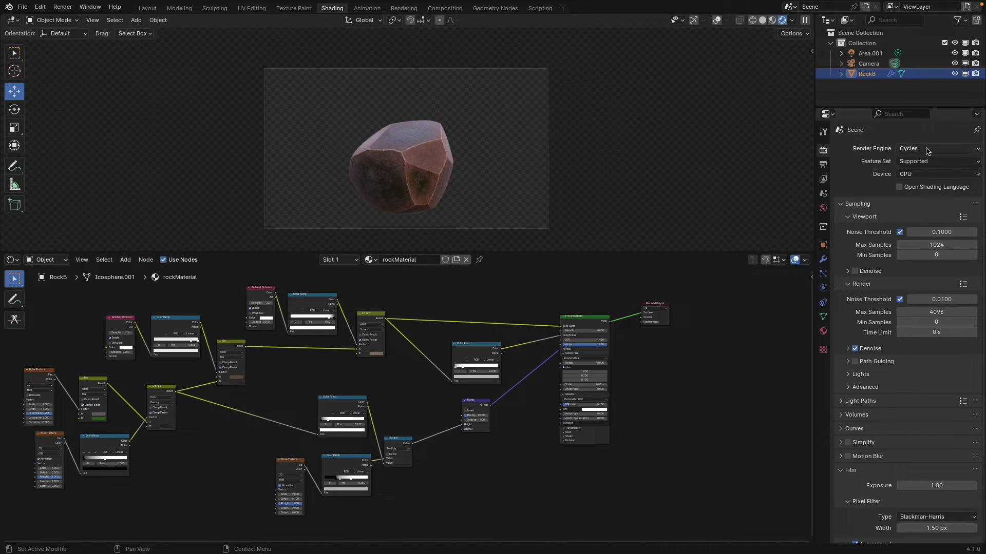
Step: Expand the Bake panel and review the bake types, keeping Combined
scroll(877, 441, down, 5)
click(857, 496)
scroll(864, 440, down, 3)
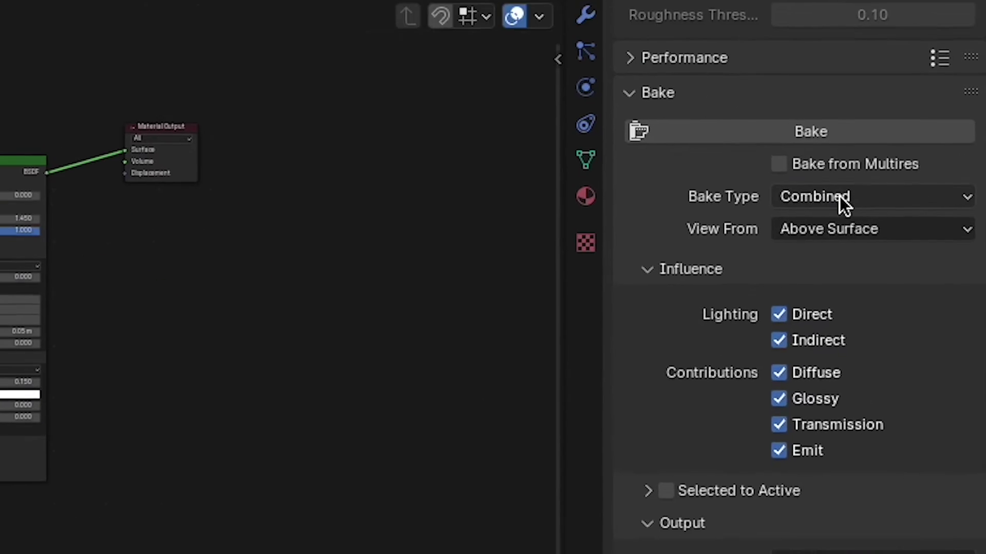
click(852, 418)
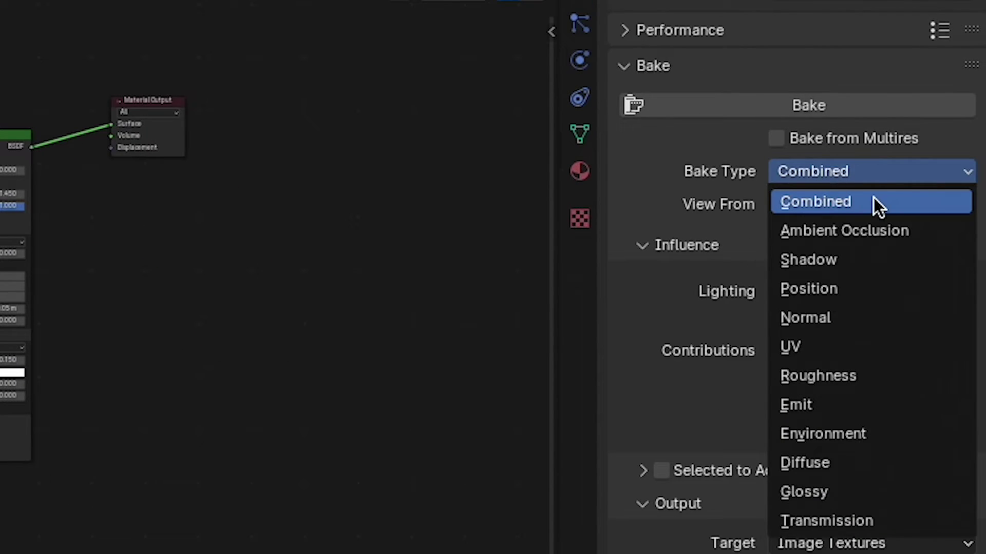
click(874, 182)
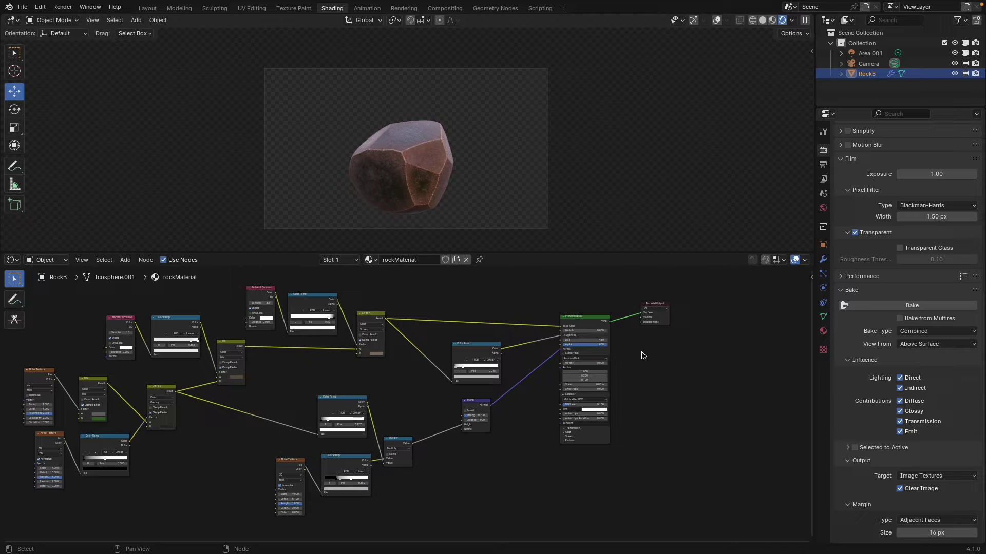
Step: Move the Principled BSDF aside and preview the Screen, Color Ramp and Bump outputs on the rock
scroll(571, 354, up, 4)
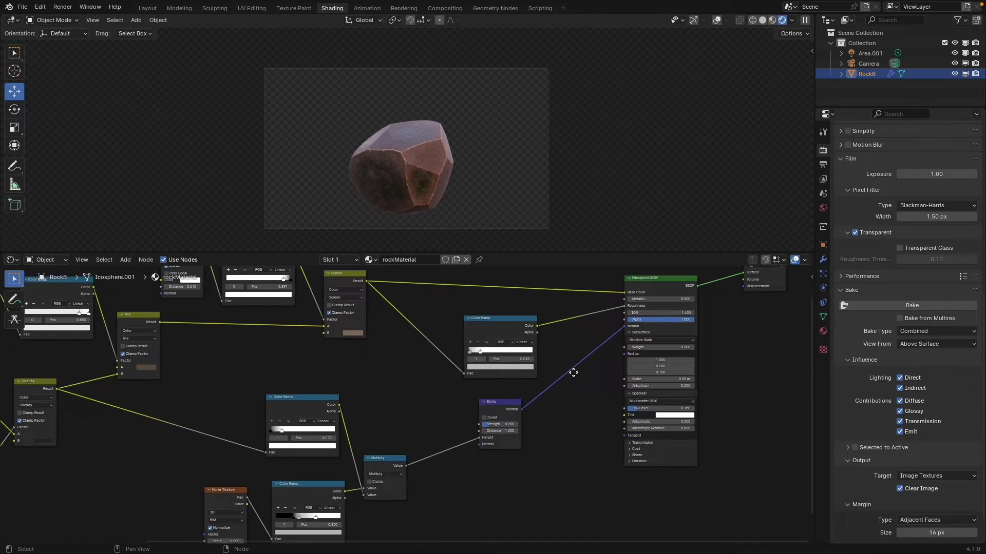
mouse_move(568, 323)
mouse_down()
mouse_move(574, 308)
mouse_move(572, 322)
mouse_up()
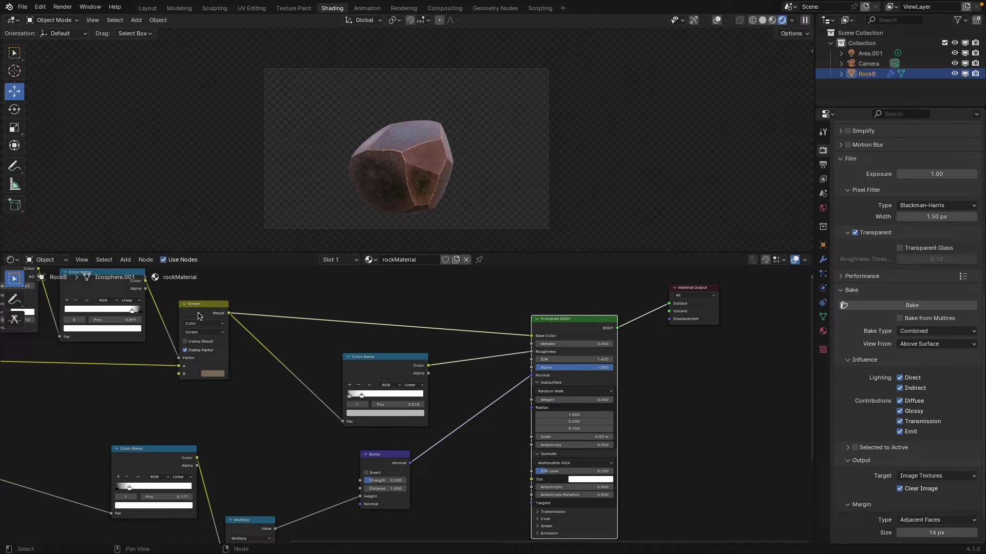
middle_drag(196, 318, 278, 321)
ctrl+shift+click(291, 315)
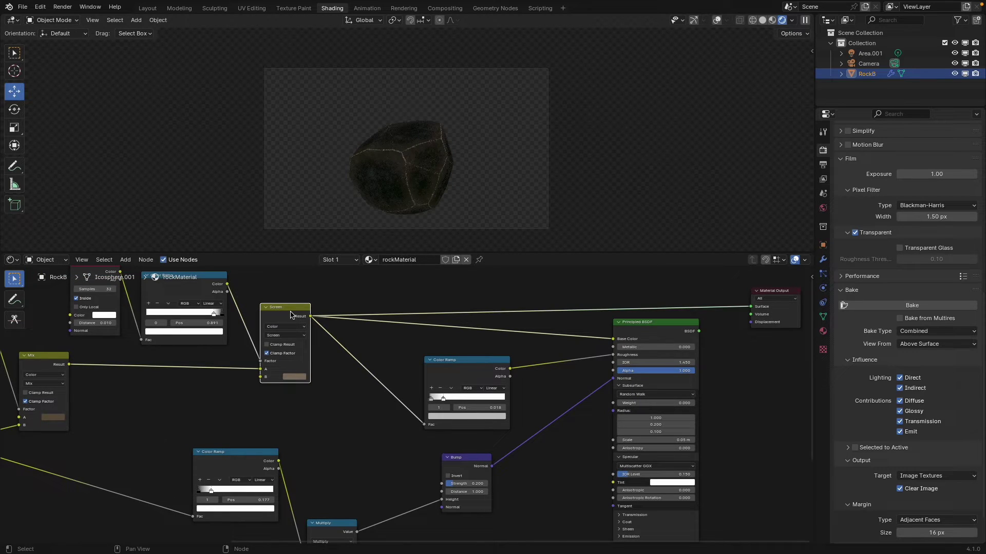
ctrl+shift+click(471, 372)
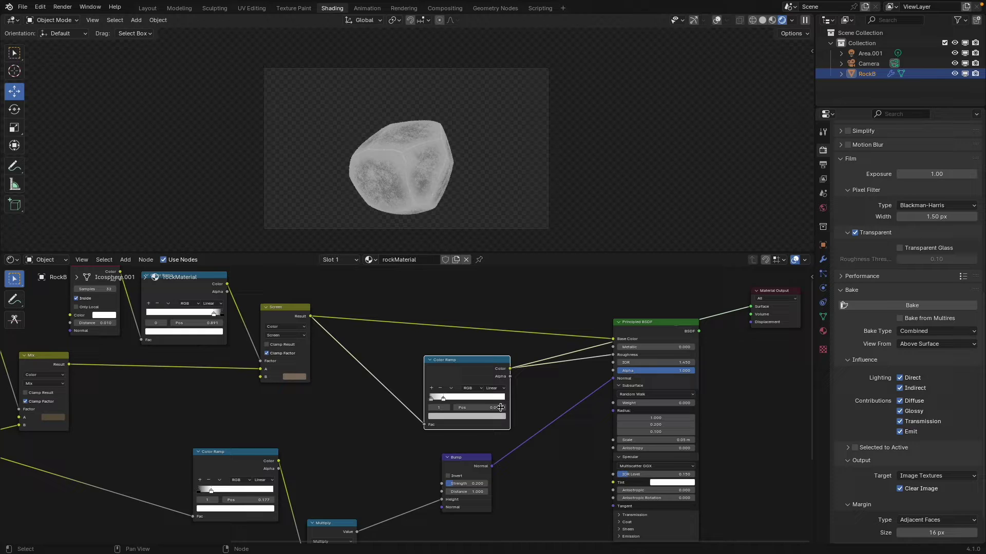
middle_drag(517, 454, 463, 404)
ctrl+shift+click(416, 418)
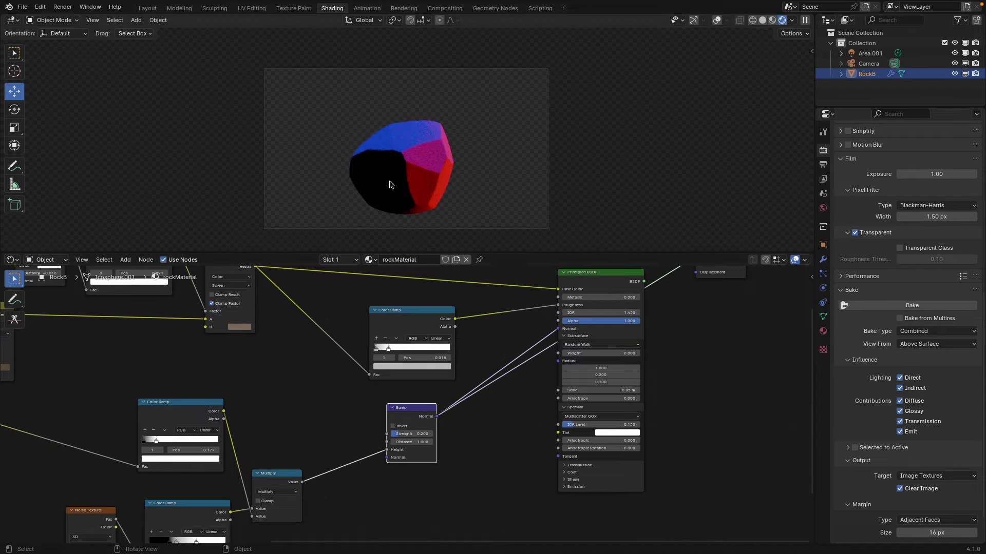
Step: Connect the Principled BSDF back to the Material Output
middle_drag(519, 355, 449, 407)
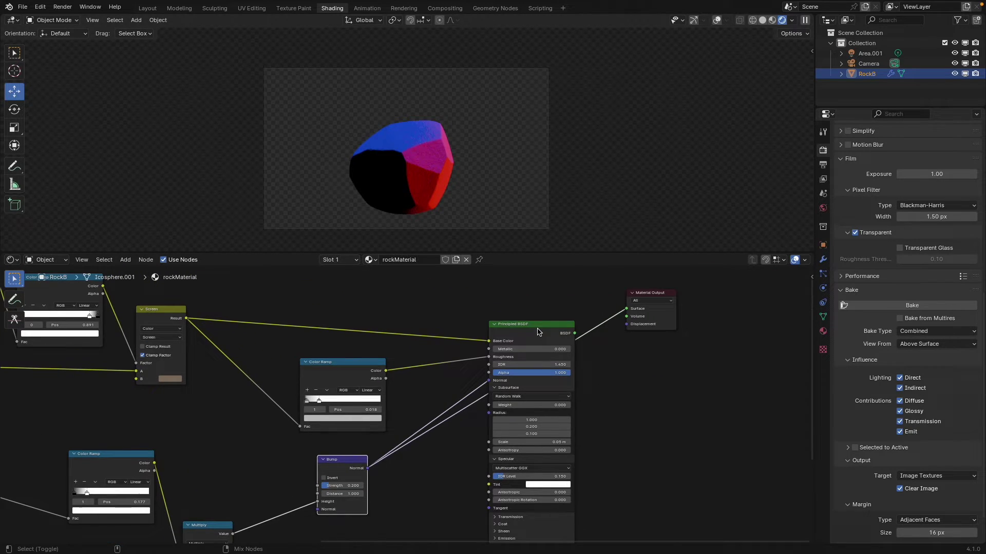
ctrl+shift+click(538, 333)
scroll(672, 414, down, 1)
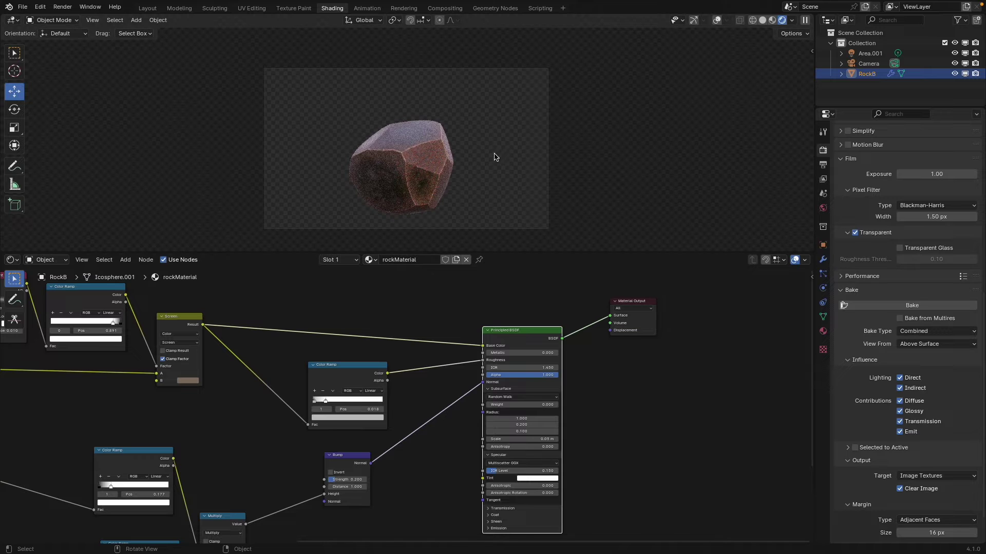
scroll(418, 456, down, 2)
middle_drag(324, 448, 514, 438)
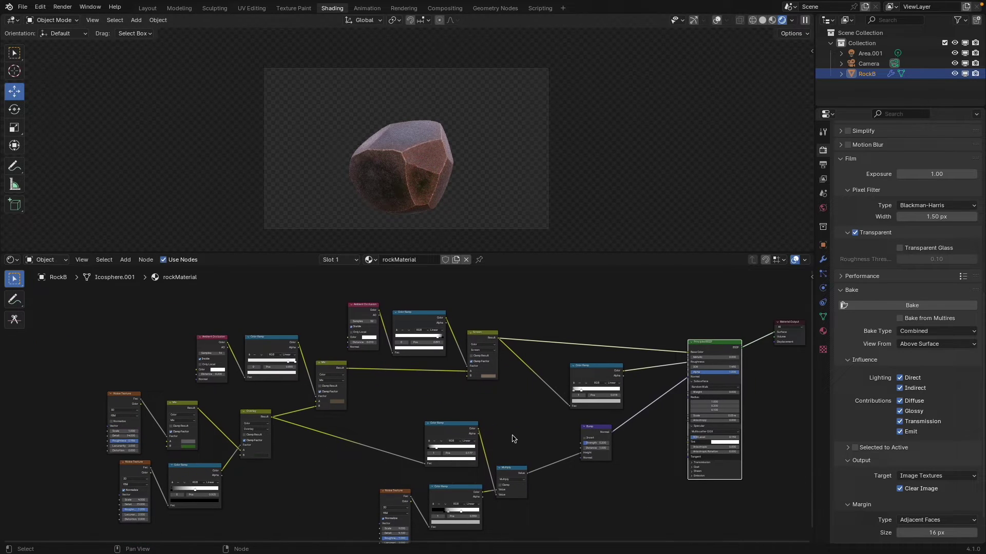
scroll(462, 455, up, 4)
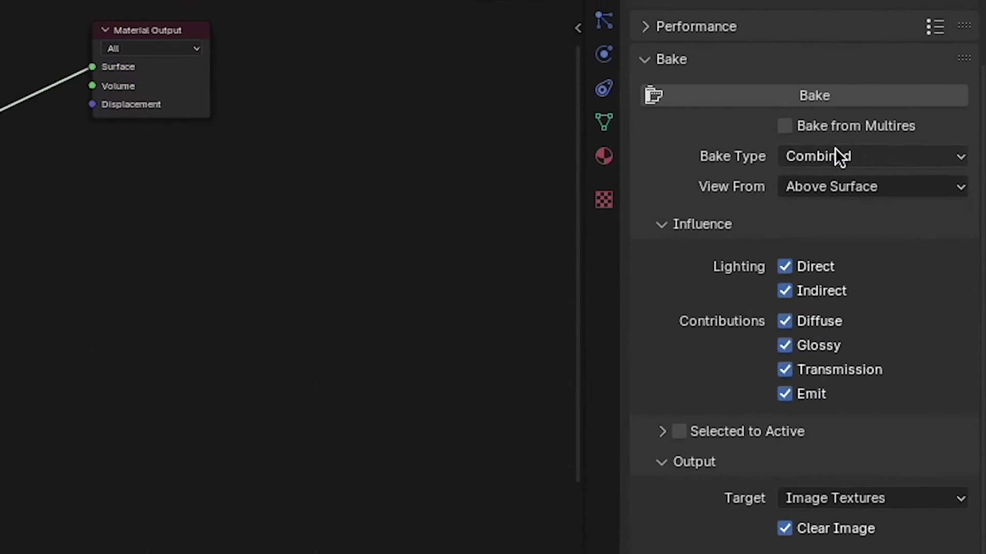
Step: Set the bake type to Diffuse and split off a UV Editor area beside the node editor
click(921, 330)
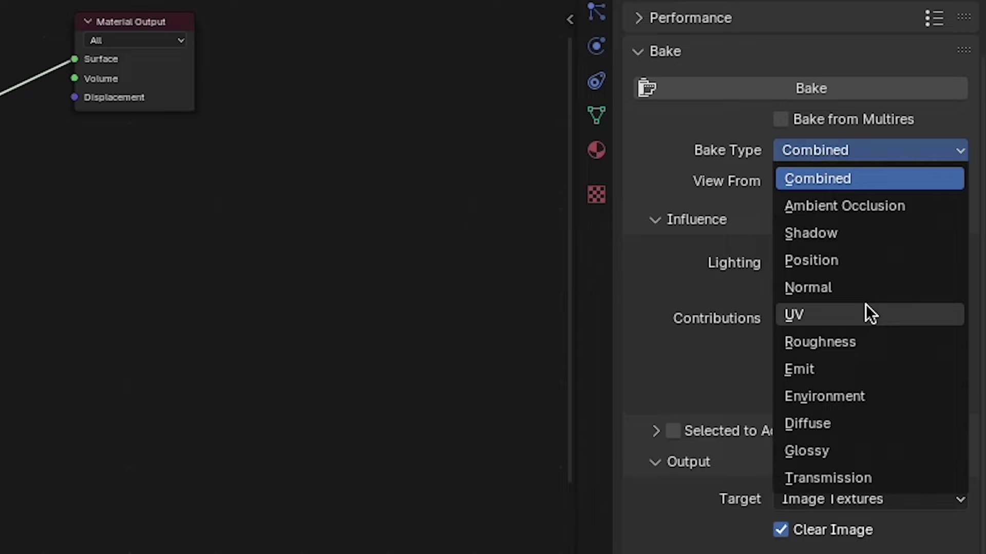
click(846, 429)
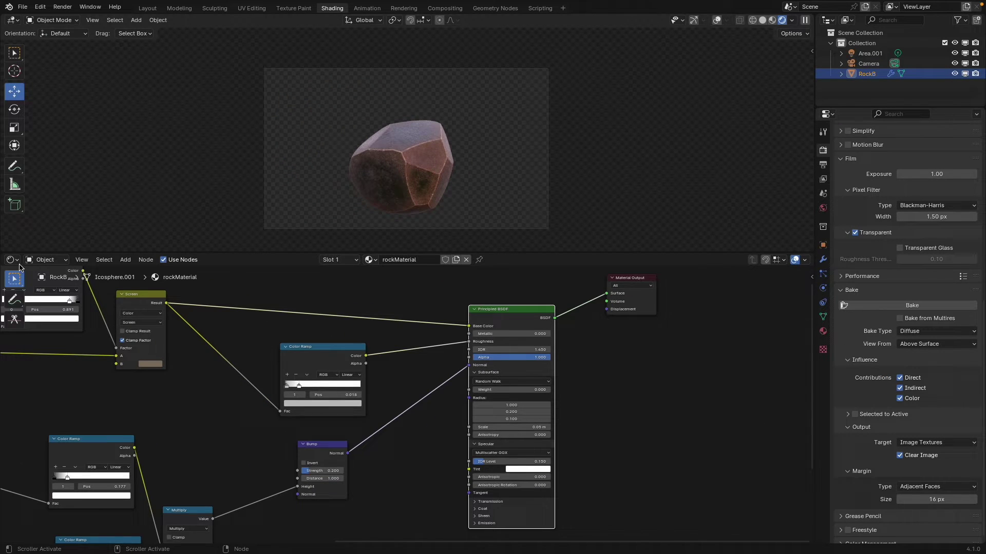
drag(3, 255, 310, 275)
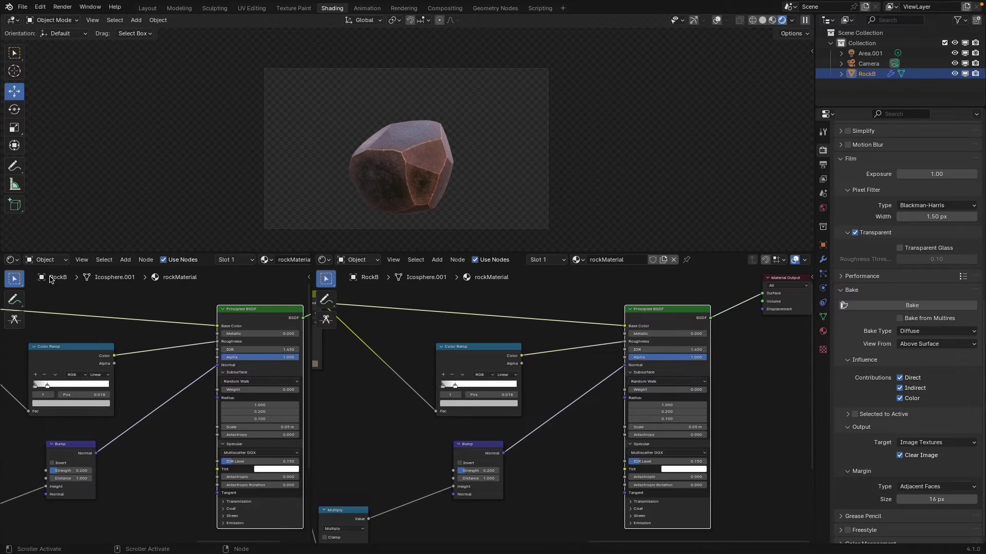
click(11, 260)
click(41, 310)
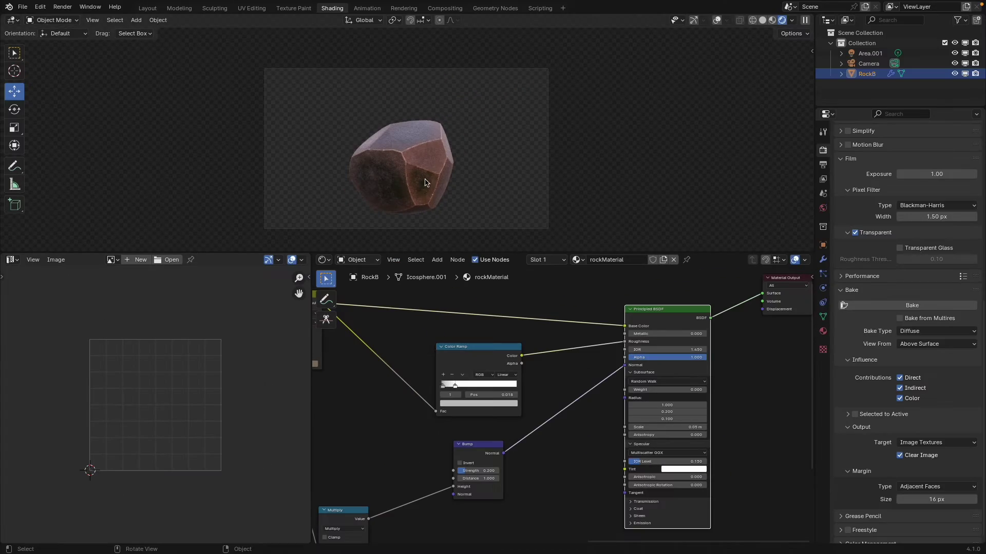
Step: Select the whole rock mesh in Edit Mode, Unwrap its UVs, and return to Object Mode
key(Tab)
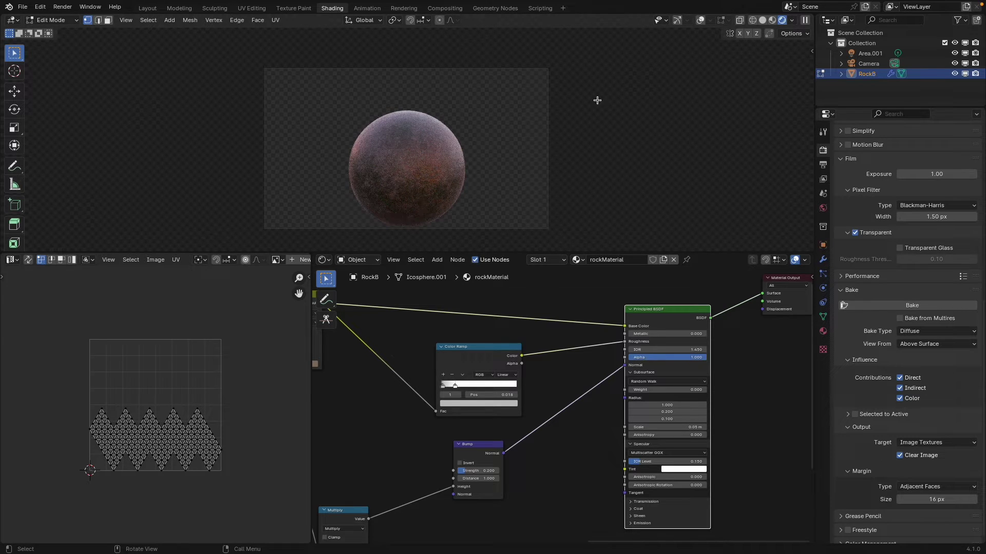
key(a)
scroll(126, 310, up, 3)
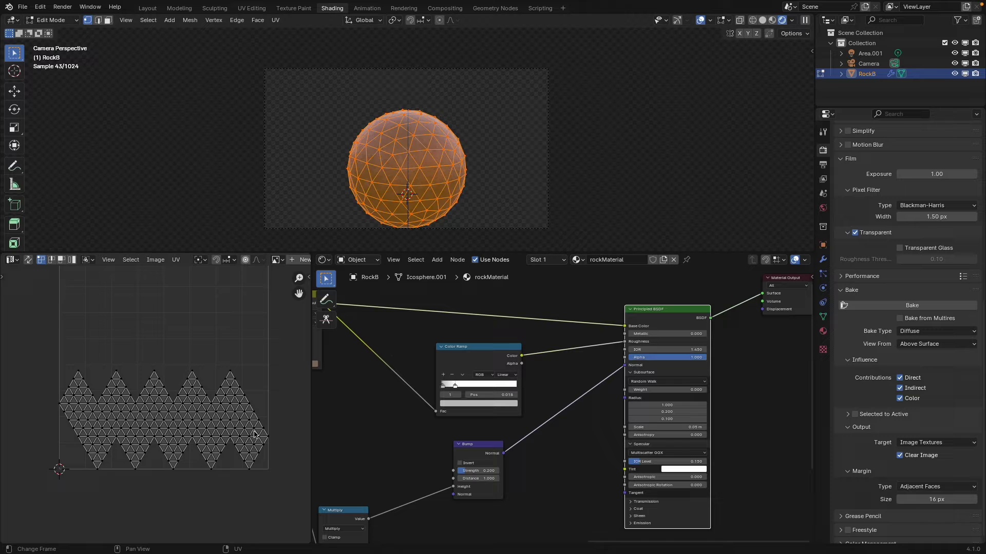
key(Home)
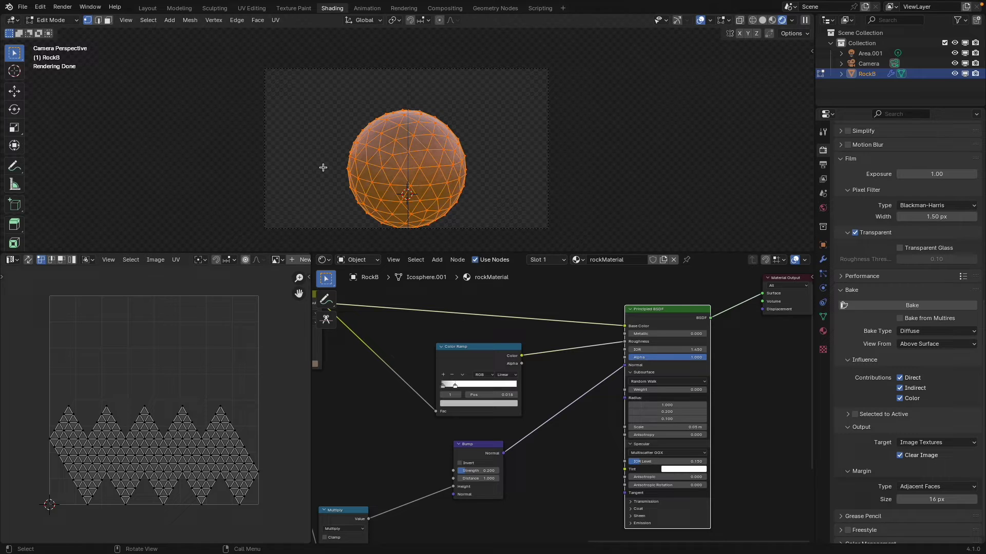
key(u)
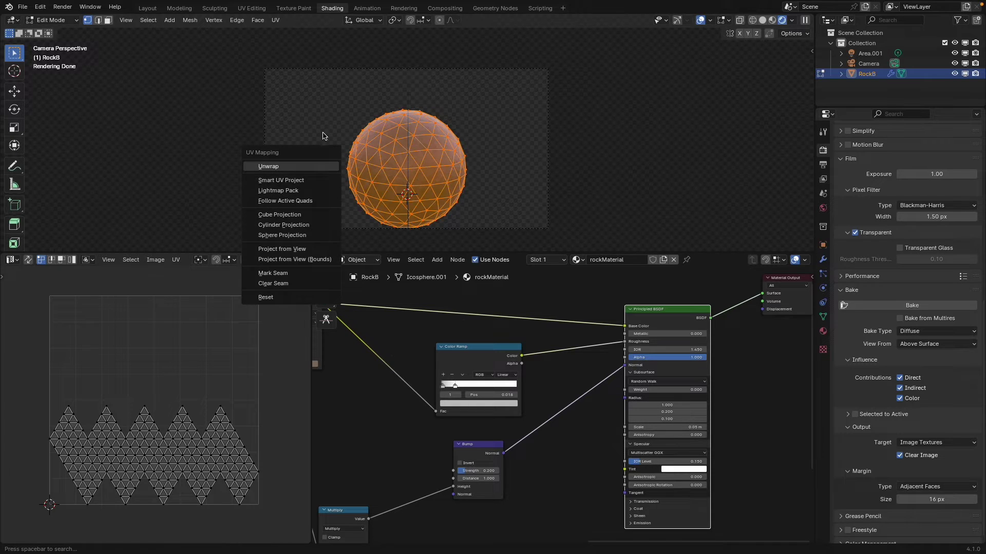
click(304, 152)
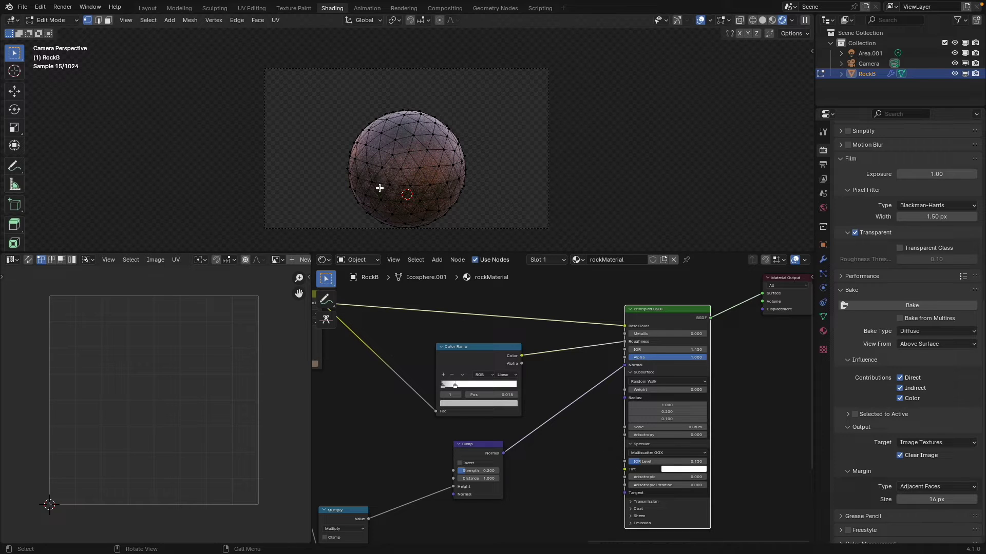
key(a)
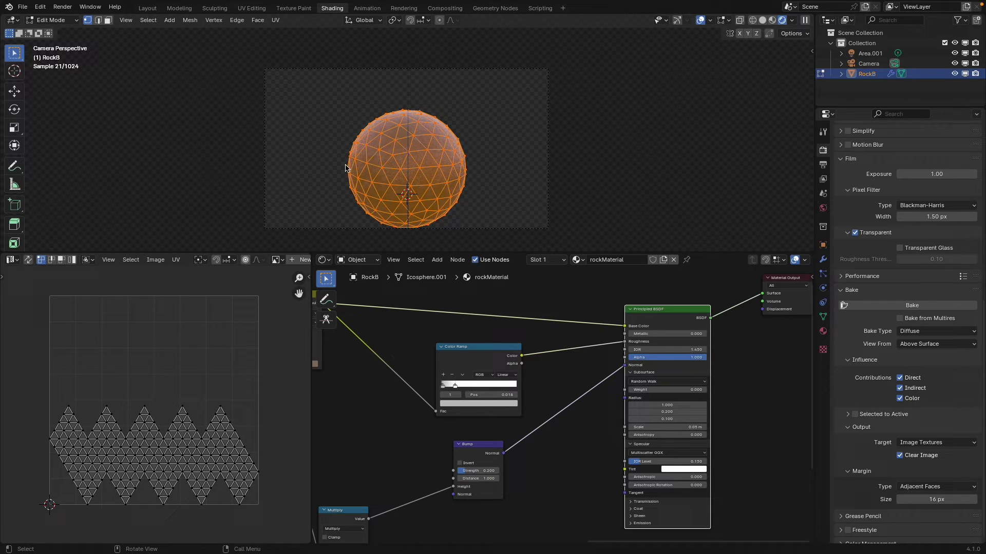
key(Tab)
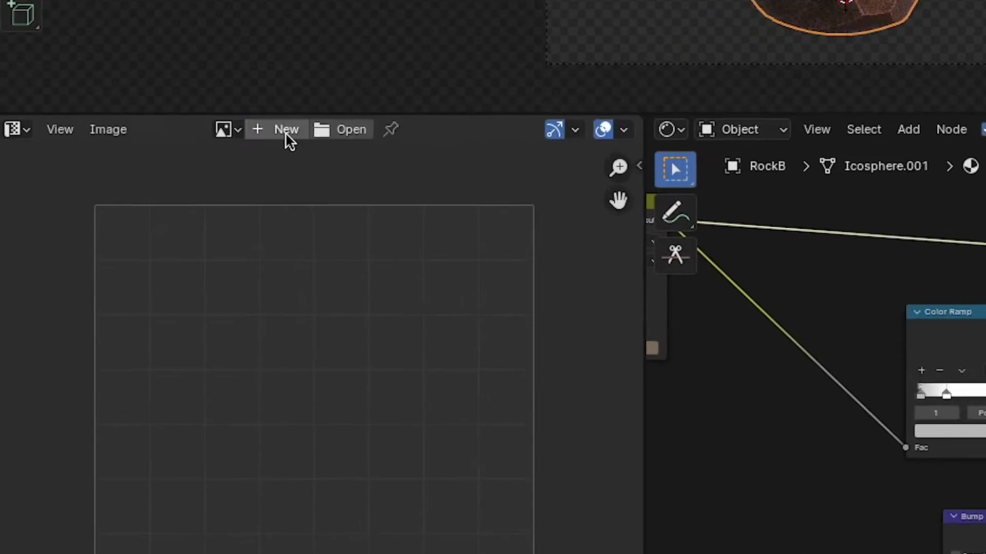
Step: Name the new image rockDiffuse and set width and height to 1024*2 (2048 px)
click(139, 259)
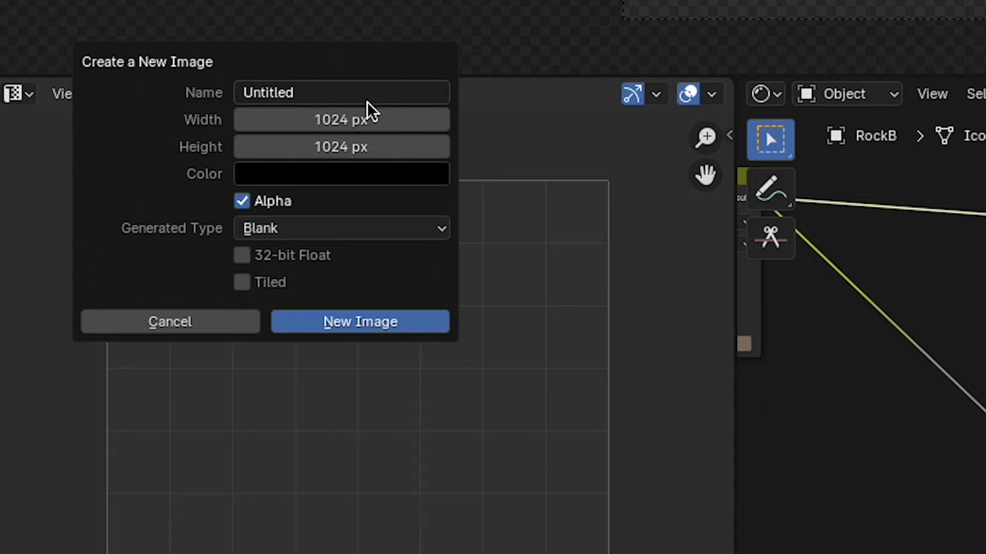
click(326, 92)
text(rock)
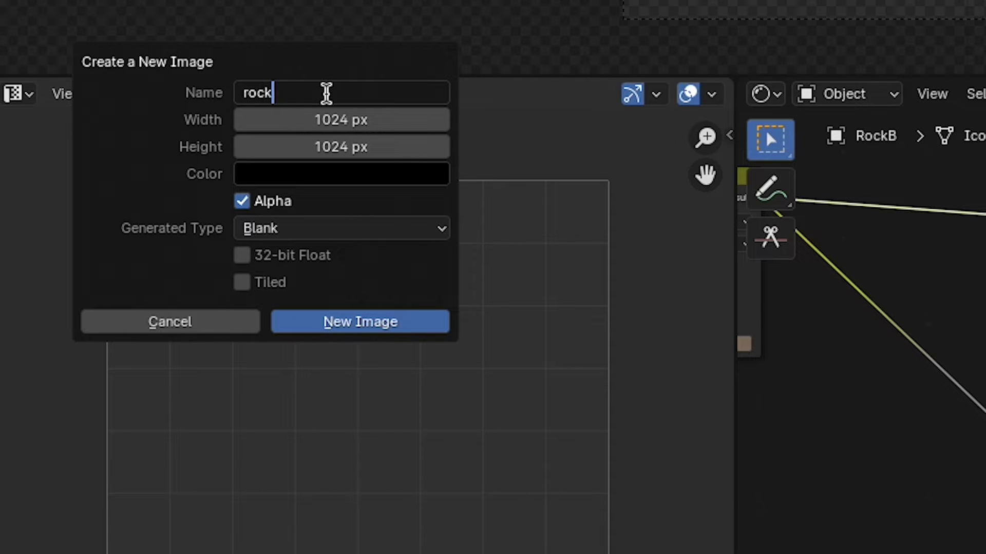
text(Diffuse)
click(267, 120)
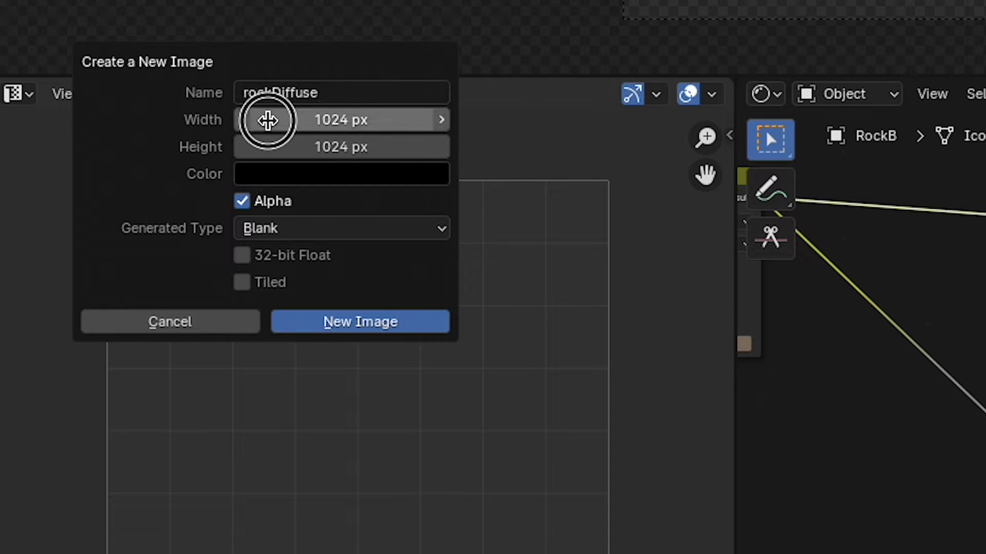
click(297, 117)
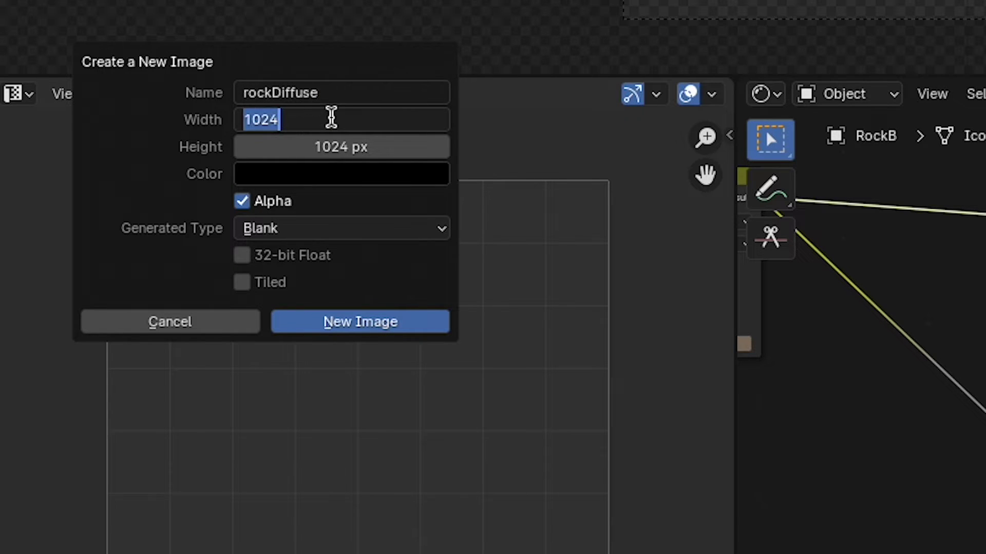
click(331, 118)
text(*2)
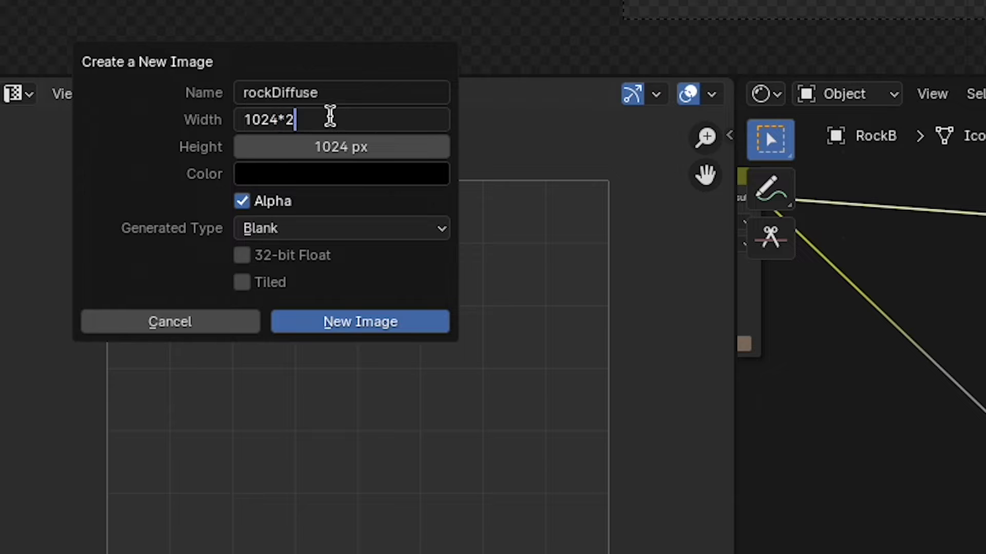
key(Tab)
key(End)
text(*2)
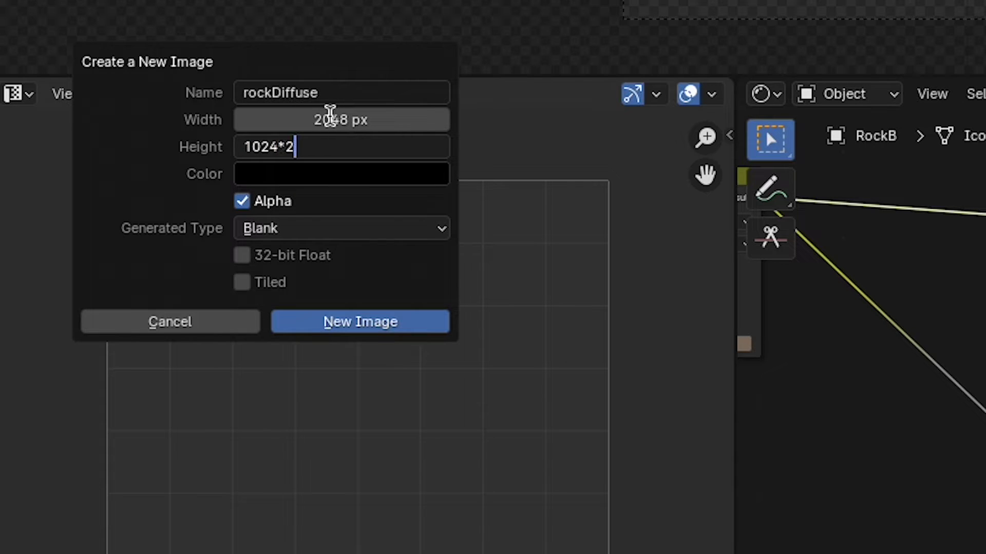
key(Return)
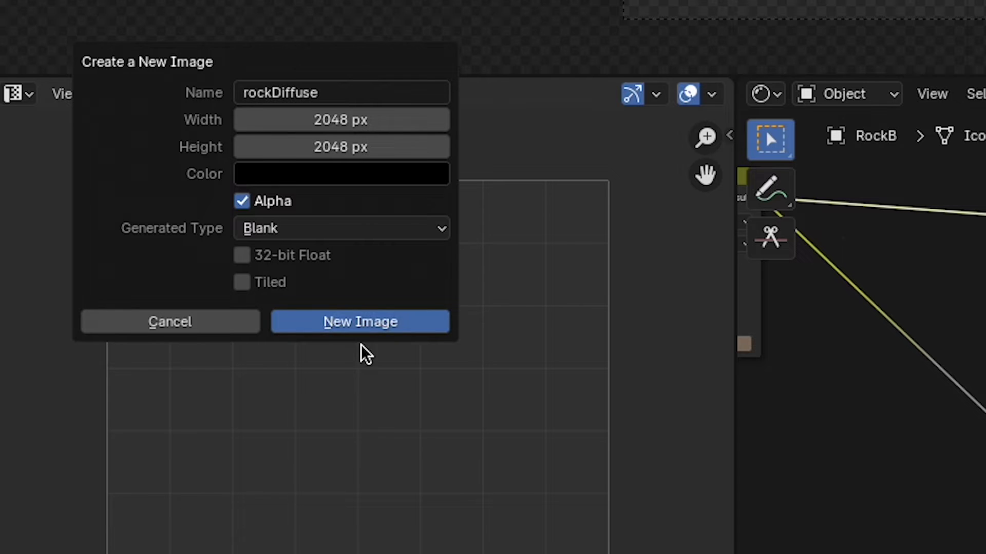
drag(259, 67, 377, 91)
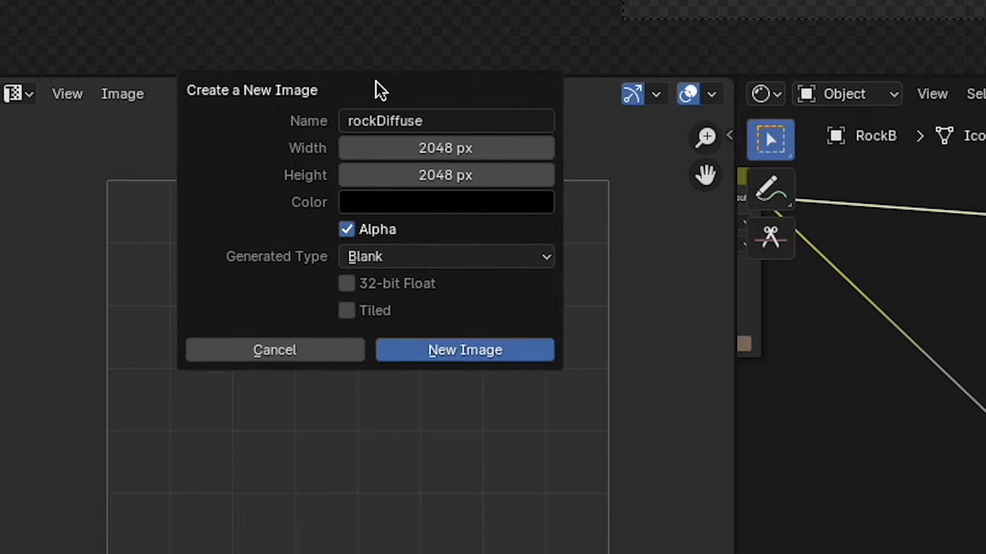
Step: Create the black rockDiffuse image and drag the Material Output node further right
click(469, 350)
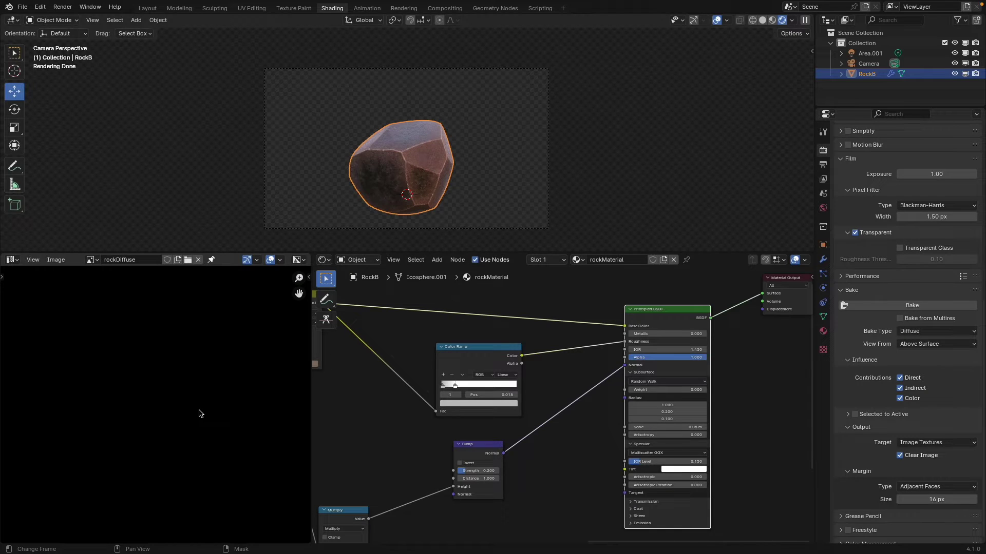
scroll(200, 414, down, 5)
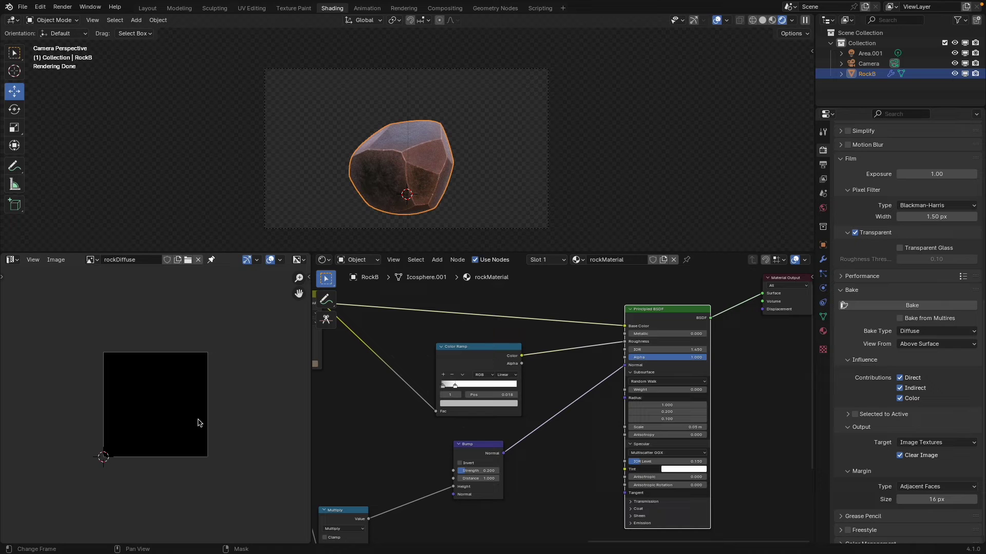
scroll(198, 423, up, 2)
middle_drag(608, 451, 403, 440)
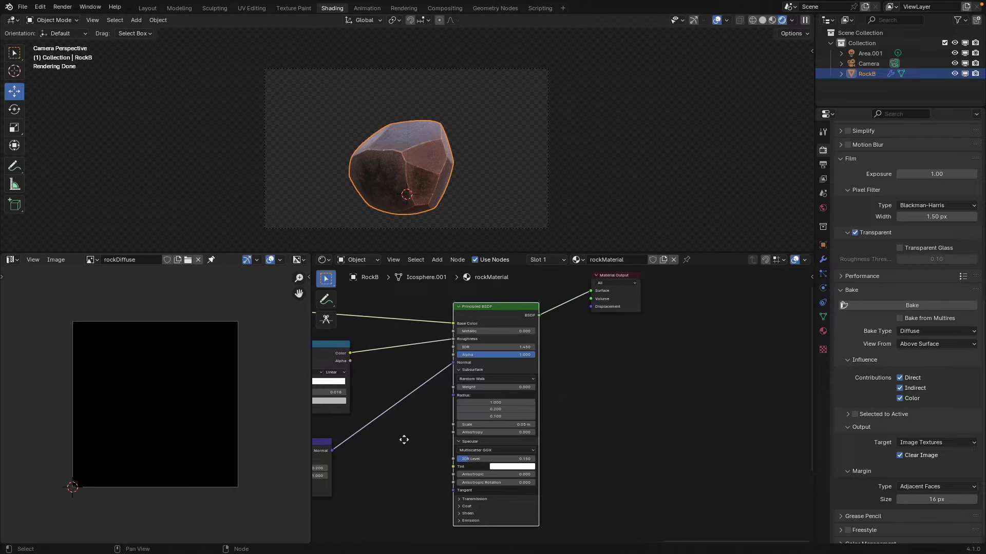
scroll(535, 385, down, 1)
mouse_move(535, 385)
middle_down()
mouse_move(527, 396)
mouse_move(516, 388)
middle_up()
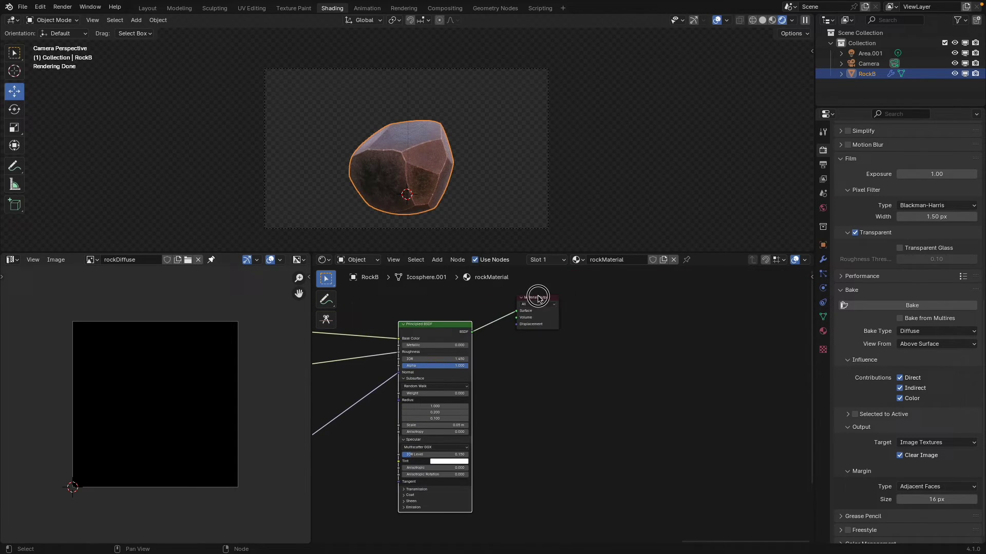
drag(539, 297, 583, 319)
click(547, 412)
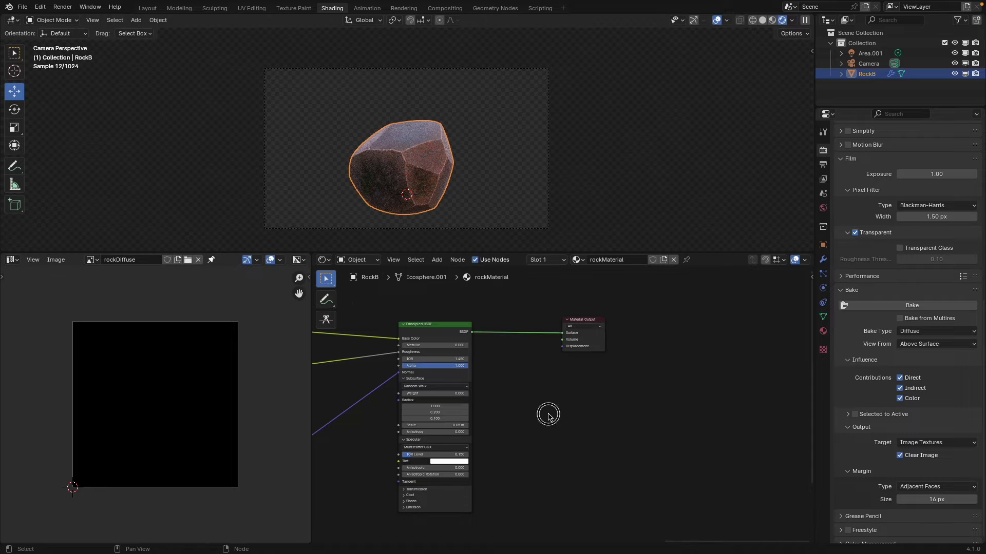
key(shift+a)
Step: Add an Image Texture node using rockDiffuse and position it below the Material Output
click(548, 415)
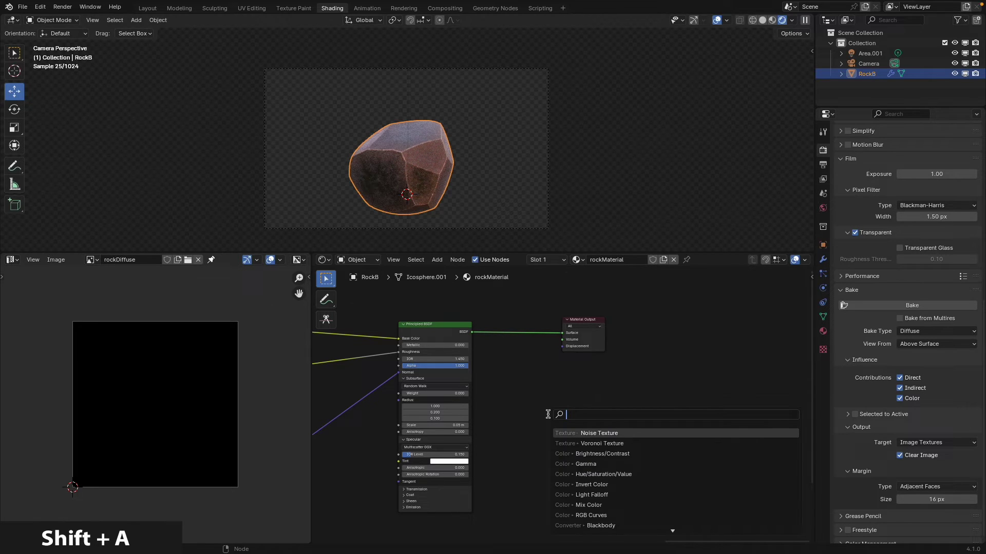
text(image)
key(Return)
click(532, 403)
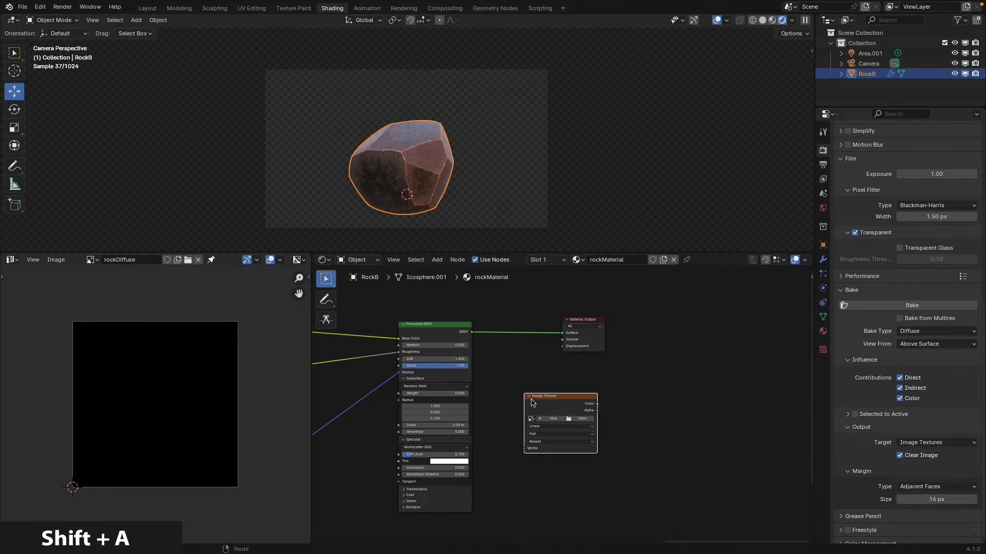
click(531, 419)
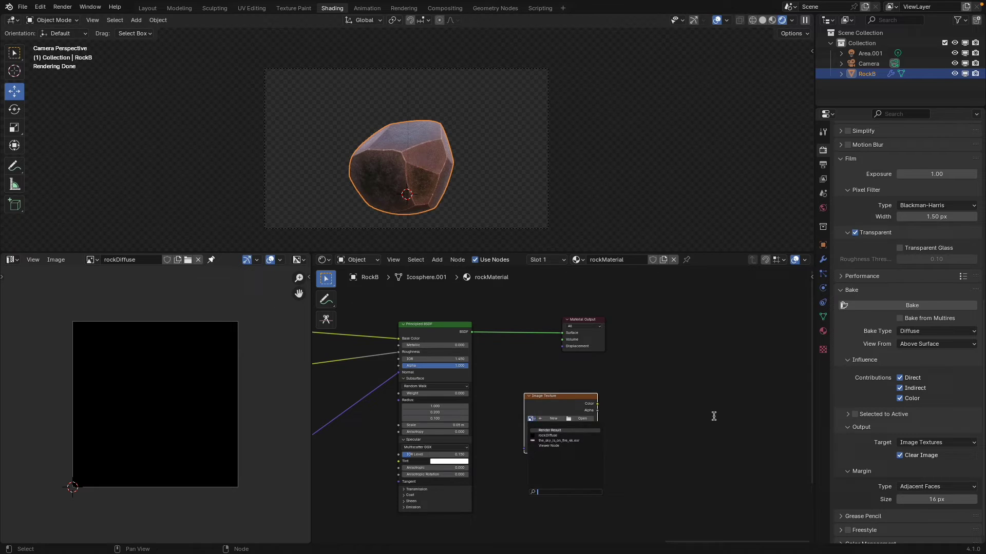
key(KP_Decimal)
click(492, 436)
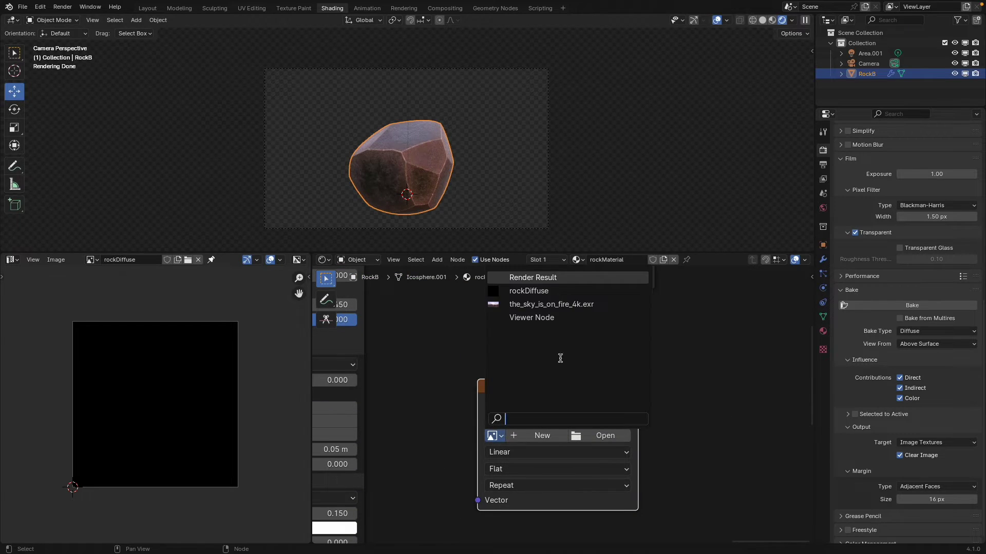
click(591, 292)
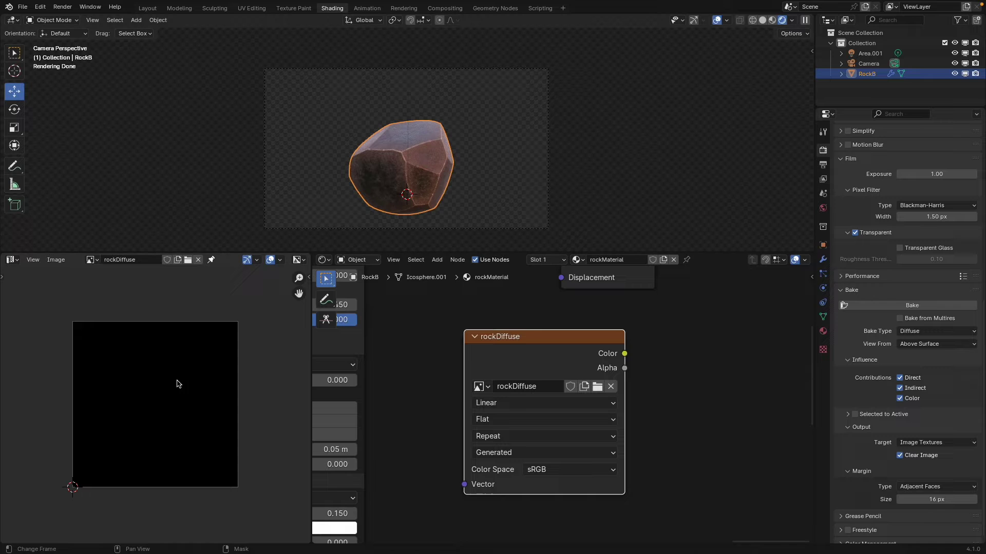
drag(536, 343, 531, 362)
scroll(539, 364, down, 3)
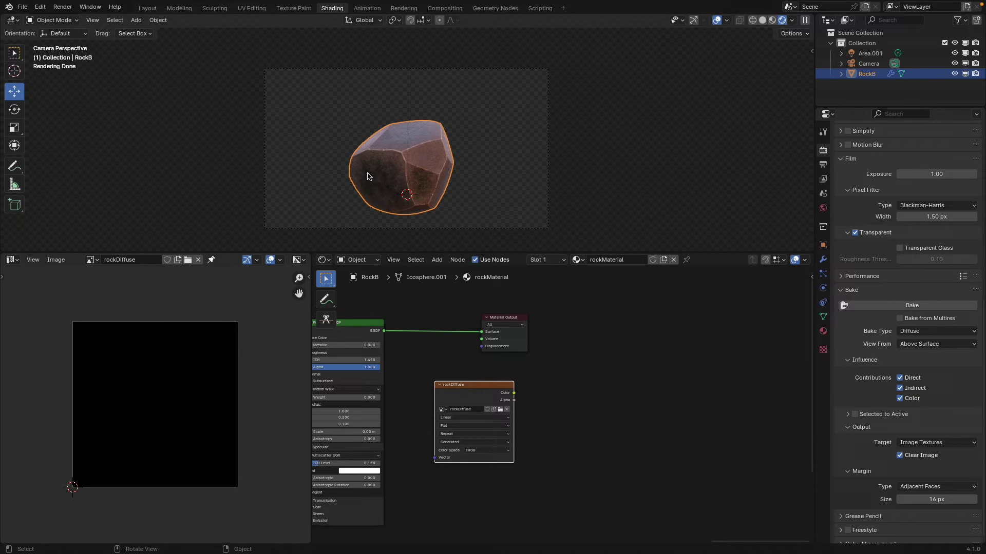
drag(455, 391, 470, 385)
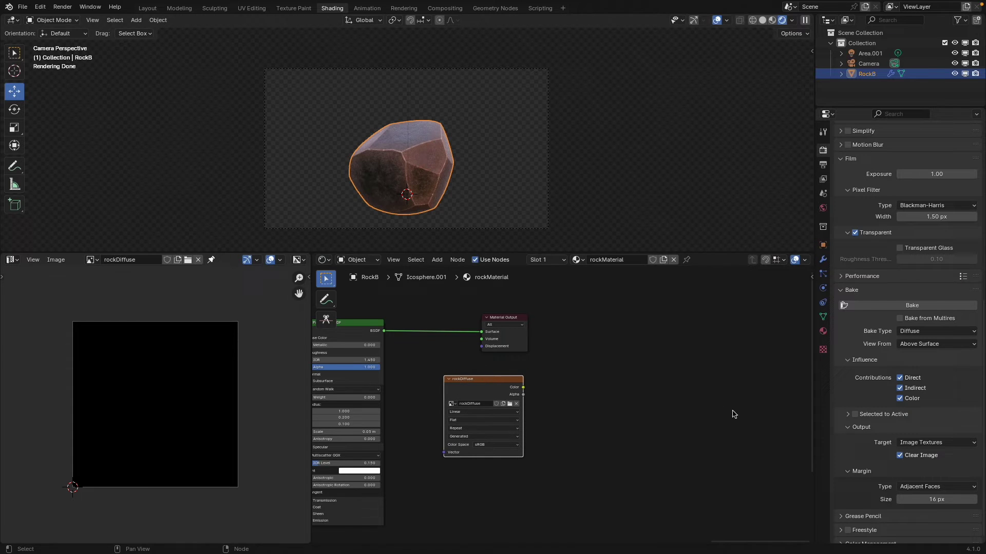
Step: Show the rock's modifiers, compare its UVs in Edit Mode, and turn off viewport overlays
click(823, 260)
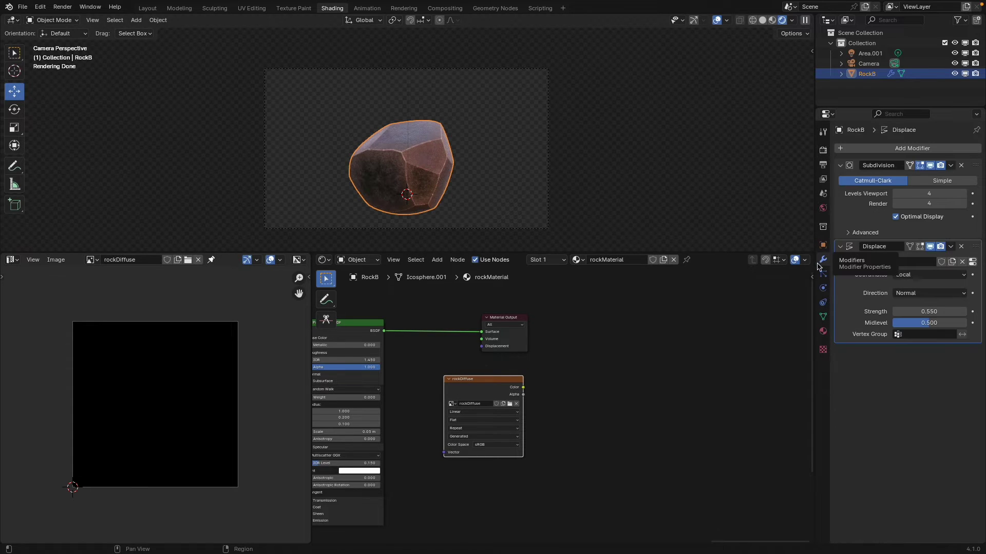
key(Tab)
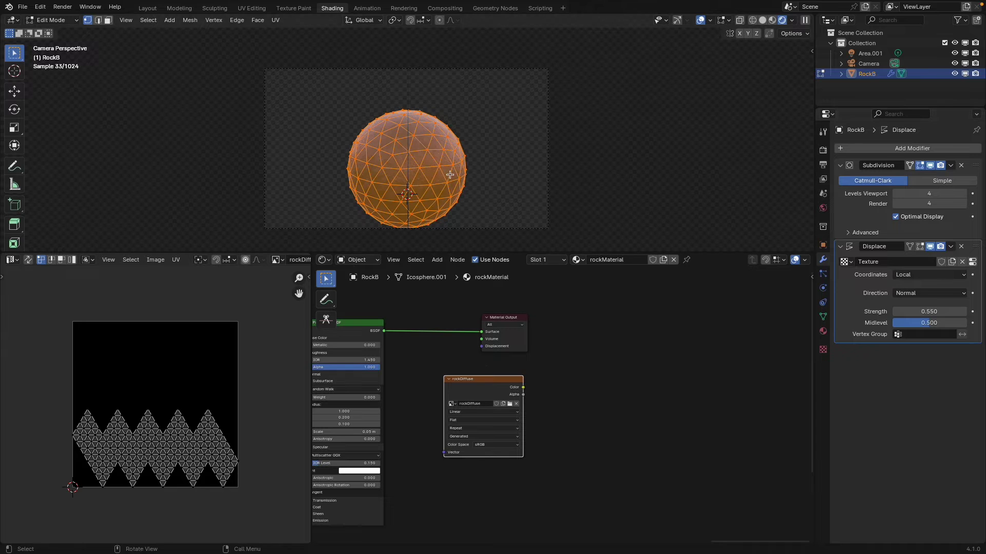
key(Tab)
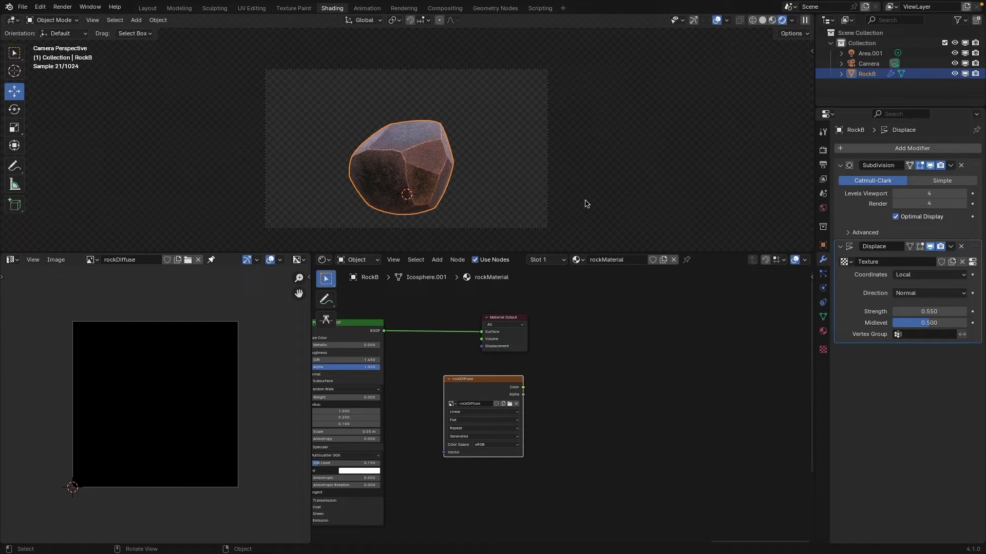
key(Tab)
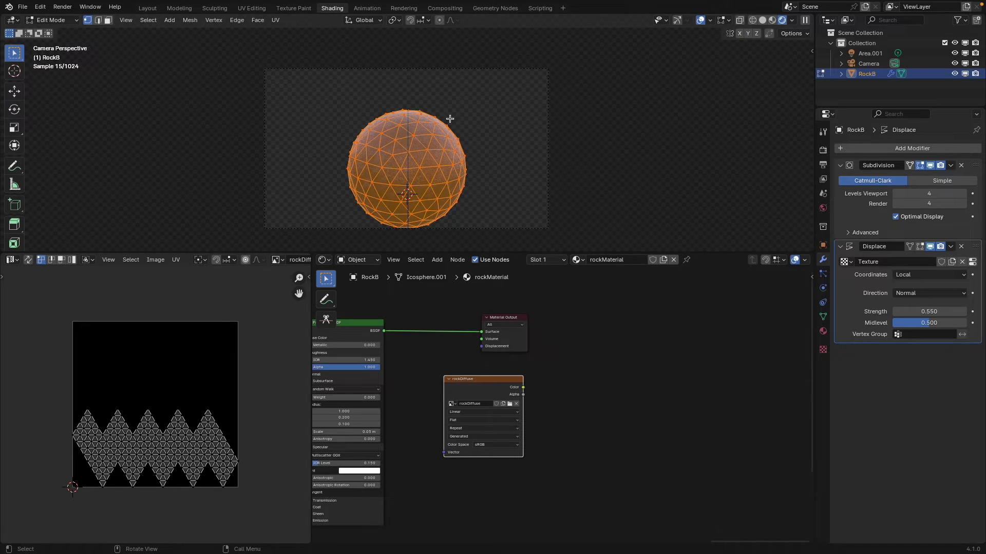
click(701, 21)
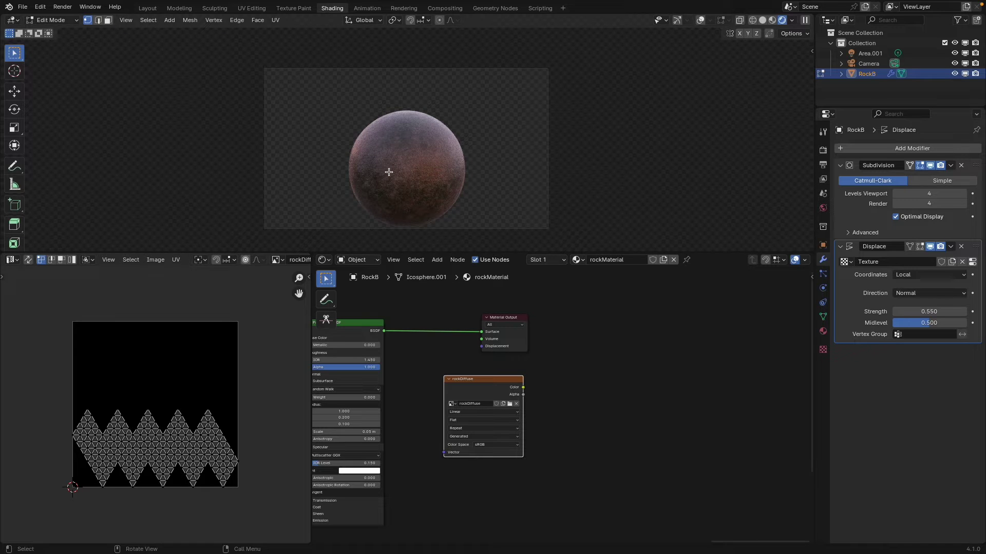
key(Tab)
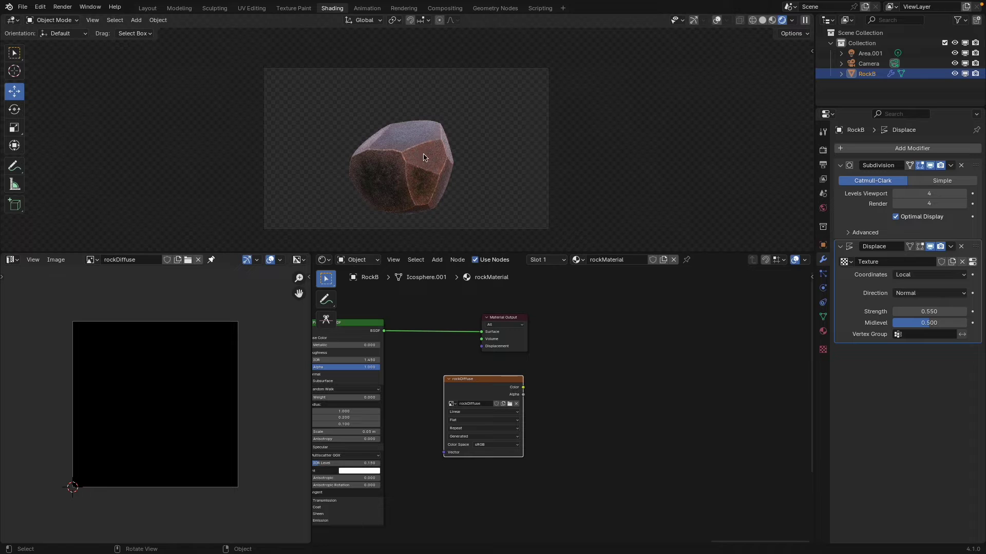
key(Tab)
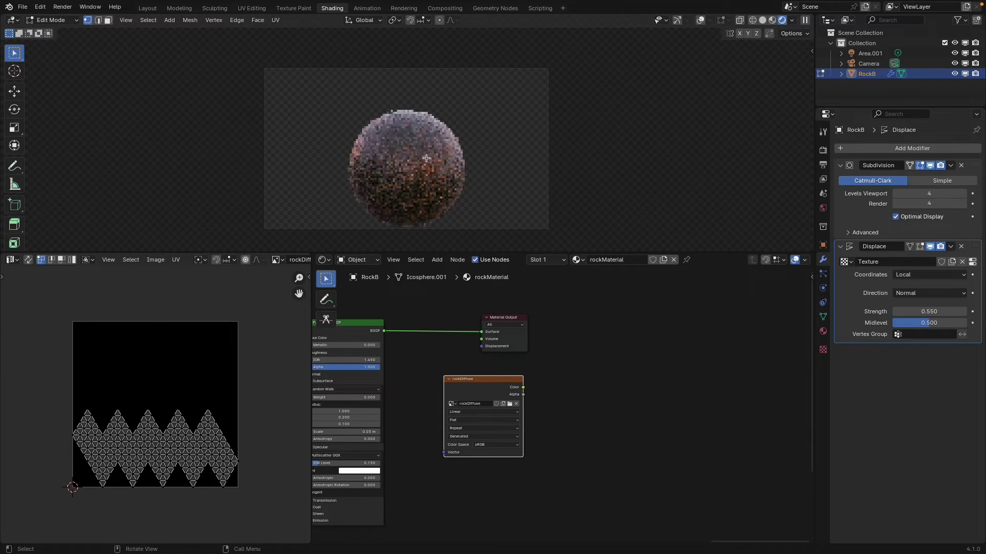
key(Tab)
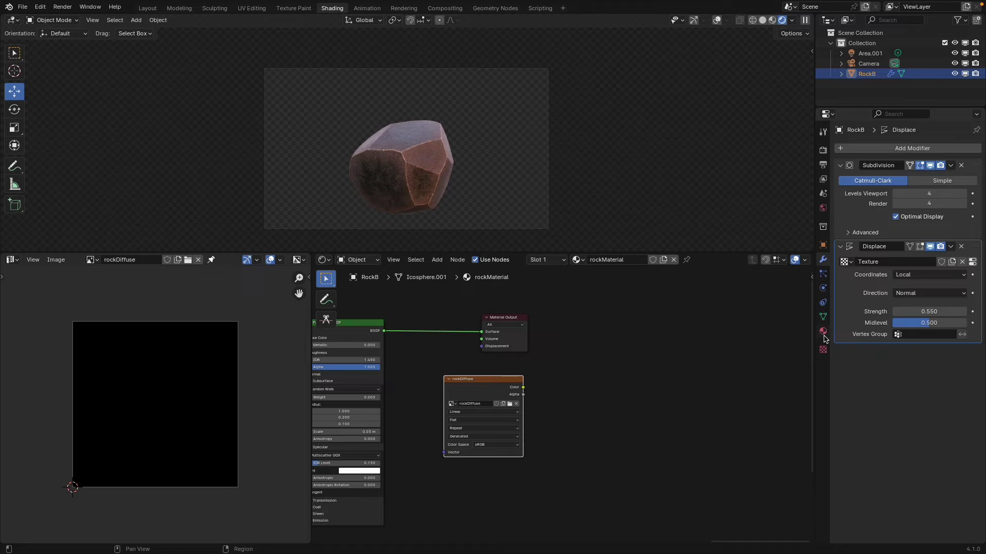
Step: In the Render Properties Bake panel, uncheck Direct and Indirect, leaving only Color
click(823, 150)
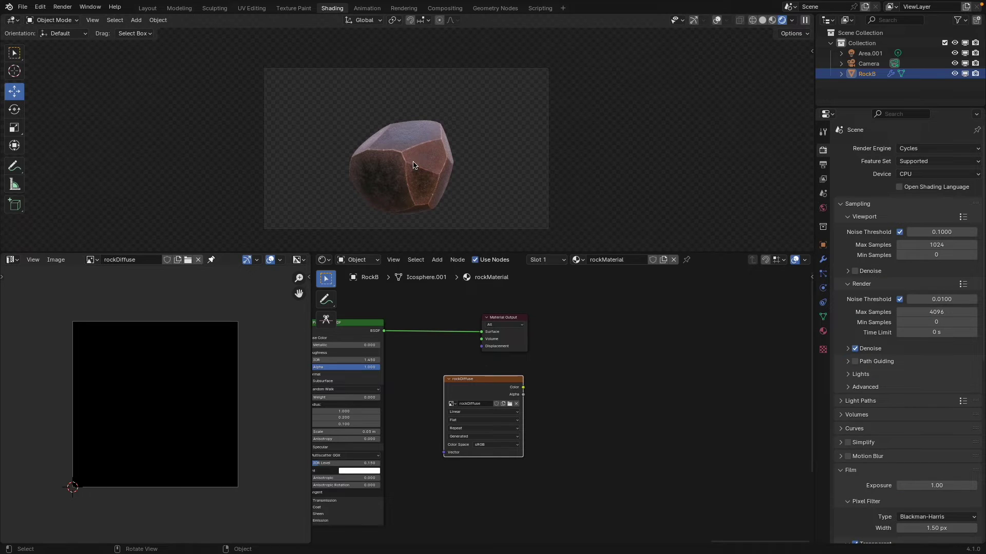
scroll(903, 462, down, 8)
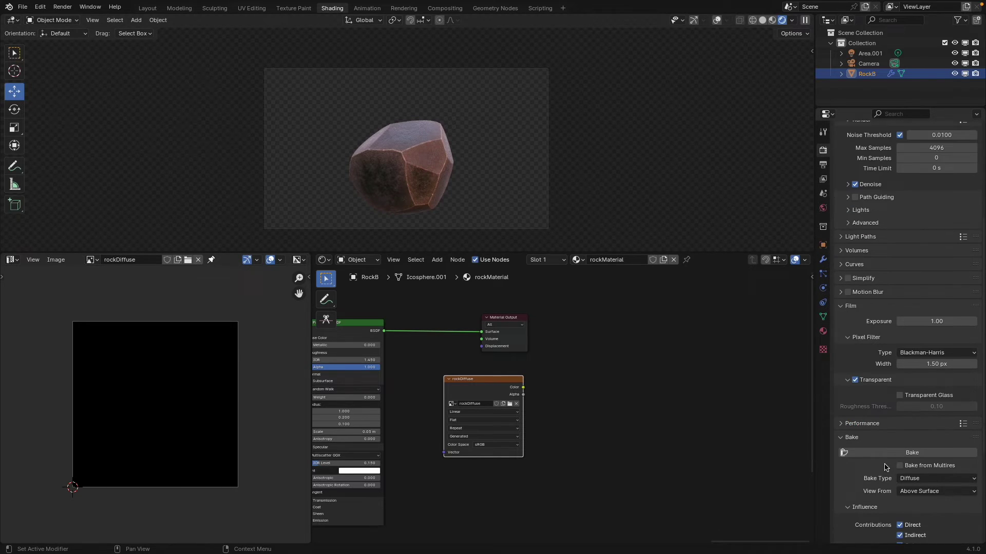
scroll(883, 452, down, 7)
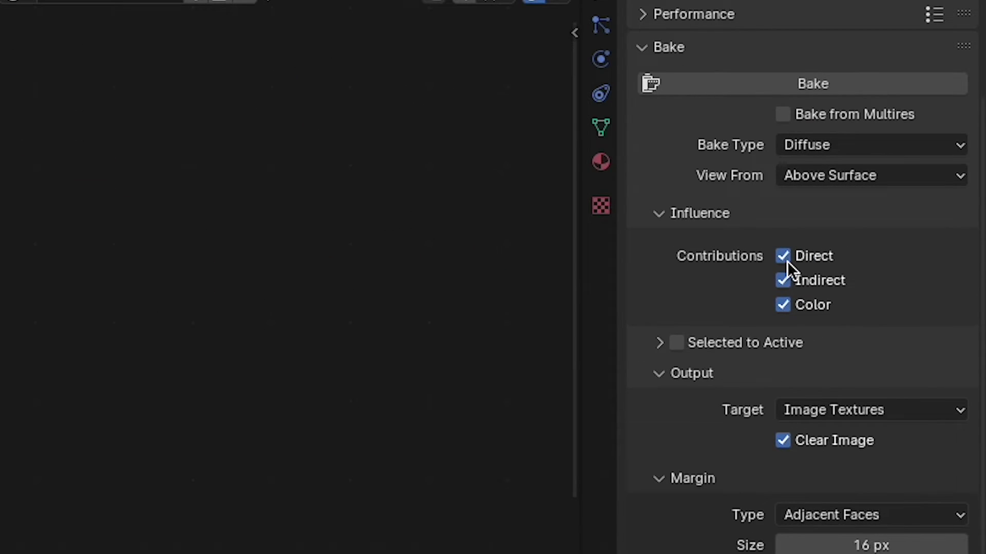
click(783, 257)
click(783, 281)
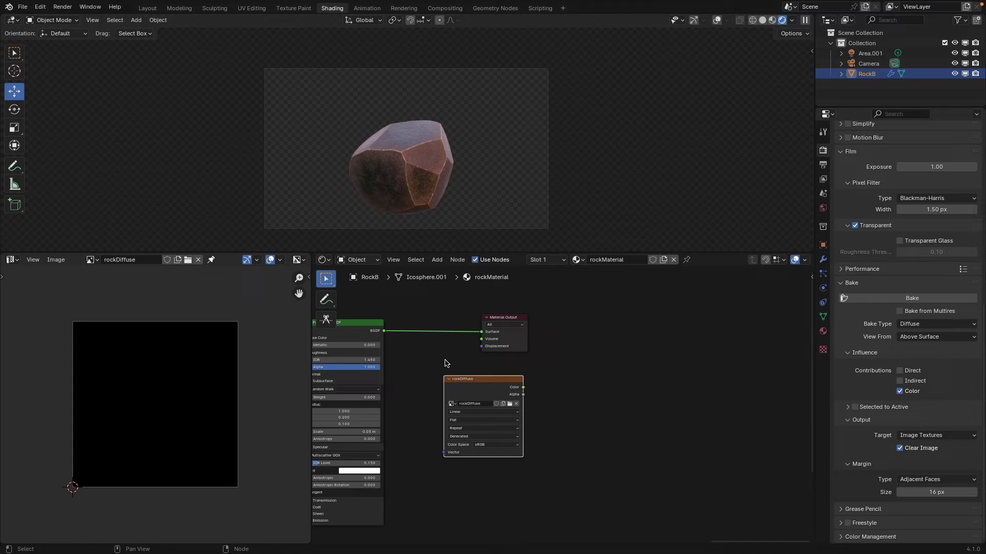
Step: Bake the diffuse texture into rockDiffuse, then frame the Principled BSDF and rockDiffuse nodes
click(884, 300)
scroll(437, 334, down, 2)
ctrl+scroll(401, 360, left, 10)
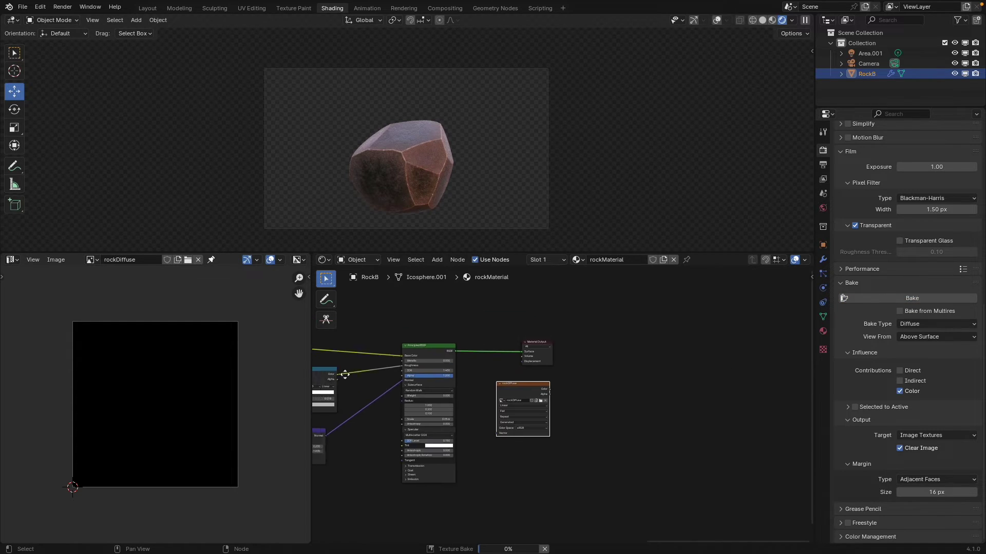
middle_drag(484, 296, 446, 365)
ctrl+scroll(442, 367, right, 3)
scroll(568, 369, up, 1)
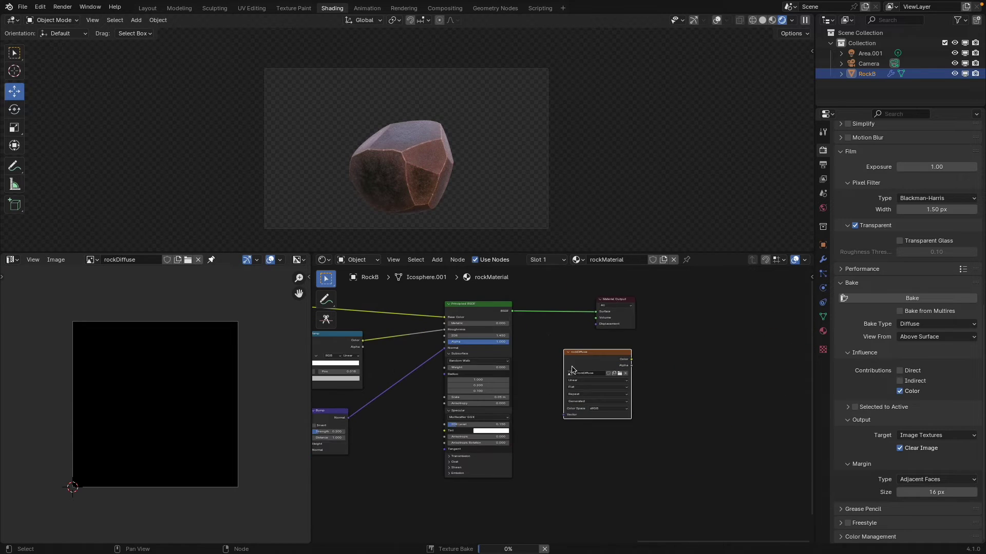
ctrl+scroll(561, 343, right, 5)
scroll(560, 392, up, 1)
middle_drag(616, 396, 582, 421)
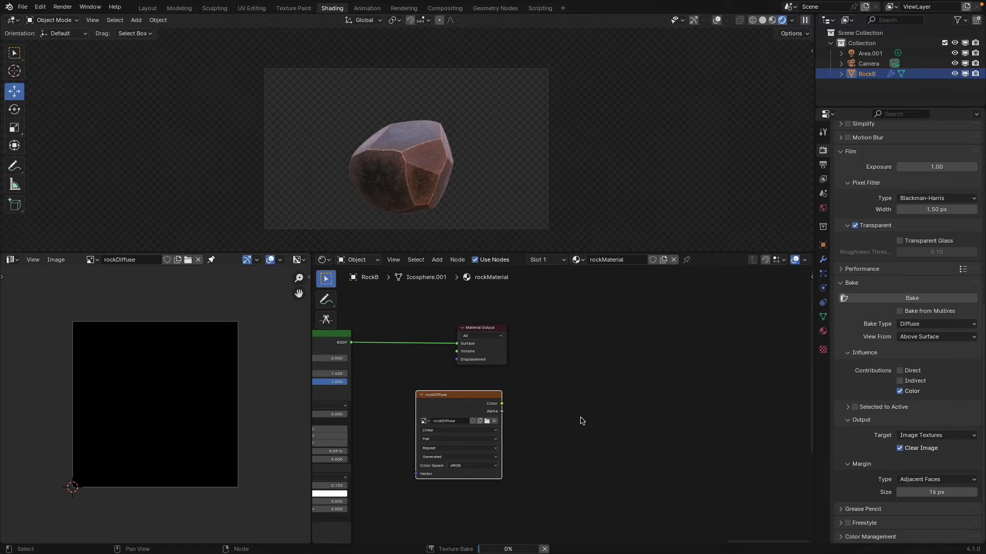
scroll(510, 375, up, 2)
middle_drag(511, 374, 622, 419)
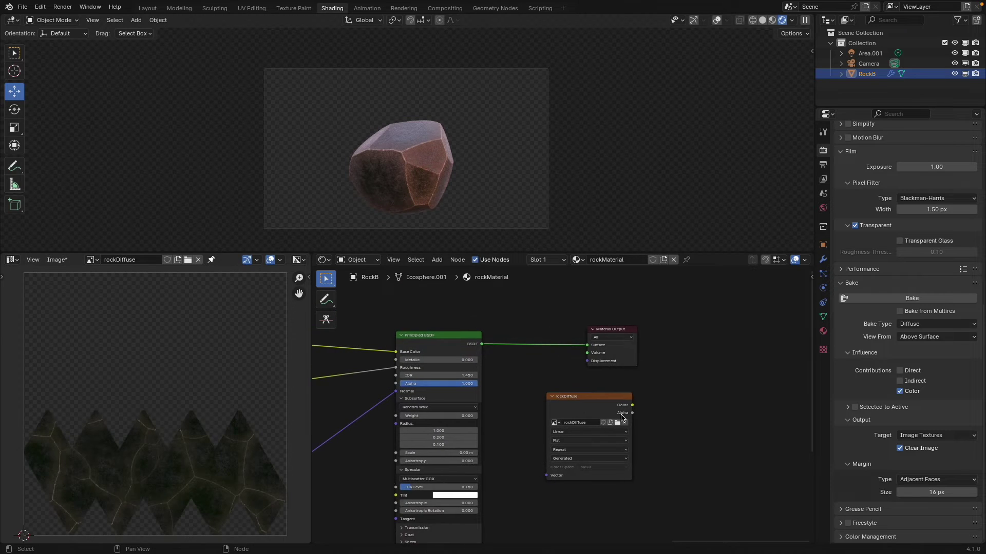
scroll(634, 416, up, 2)
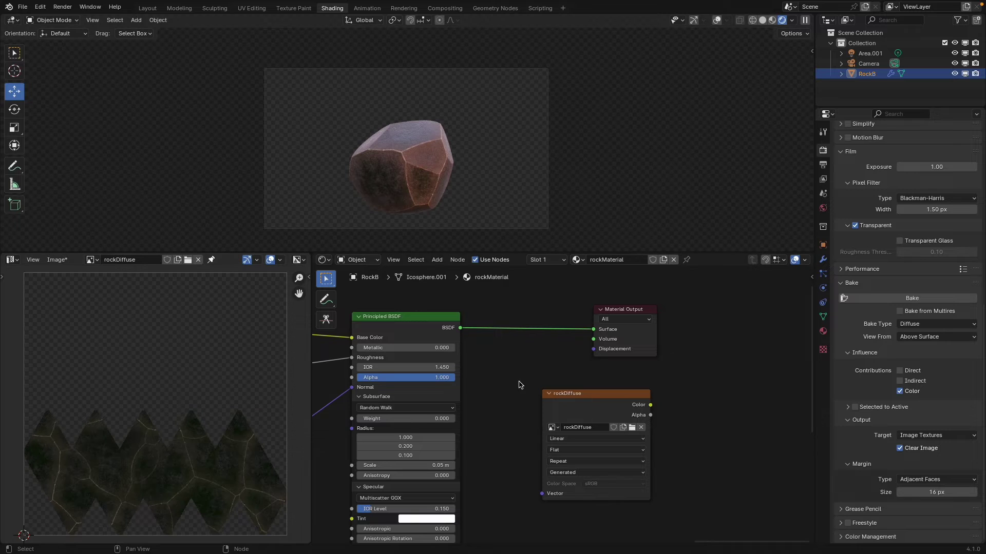
Step: Move the rockDiffuse node to the upper left, near the Color Ramp, Bump and Multiply nodes
scroll(516, 380, down, 2)
middle_drag(516, 380, 704, 378)
drag(732, 406, 430, 300)
mouse_move(414, 361)
middle_down()
mouse_move(568, 370)
mouse_move(410, 347)
middle_up()
scroll(579, 379, up, 1)
Step: Link rockDiffuse Color to the Principled BSDF Base Color input and tidy the node's position
drag(413, 329, 535, 439)
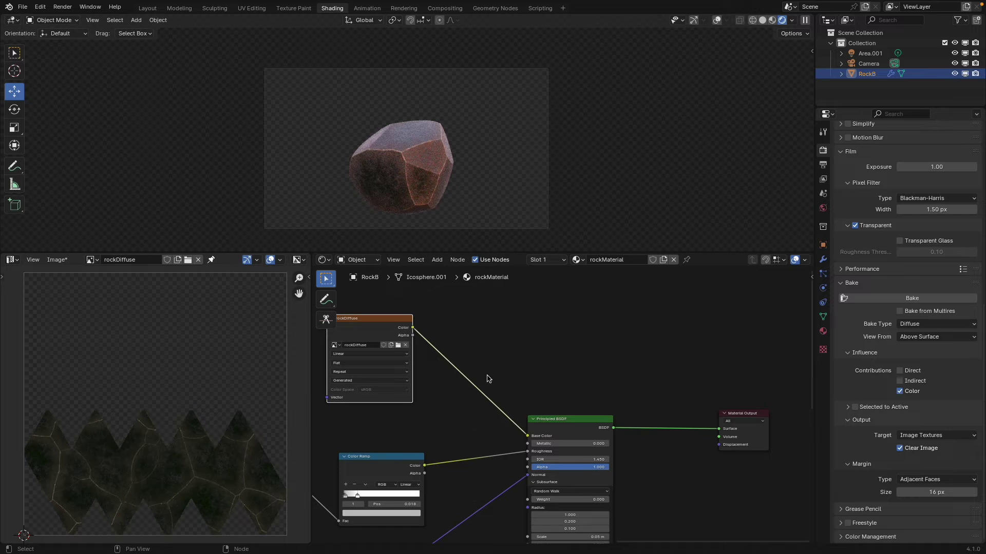
middle_drag(488, 378, 586, 373)
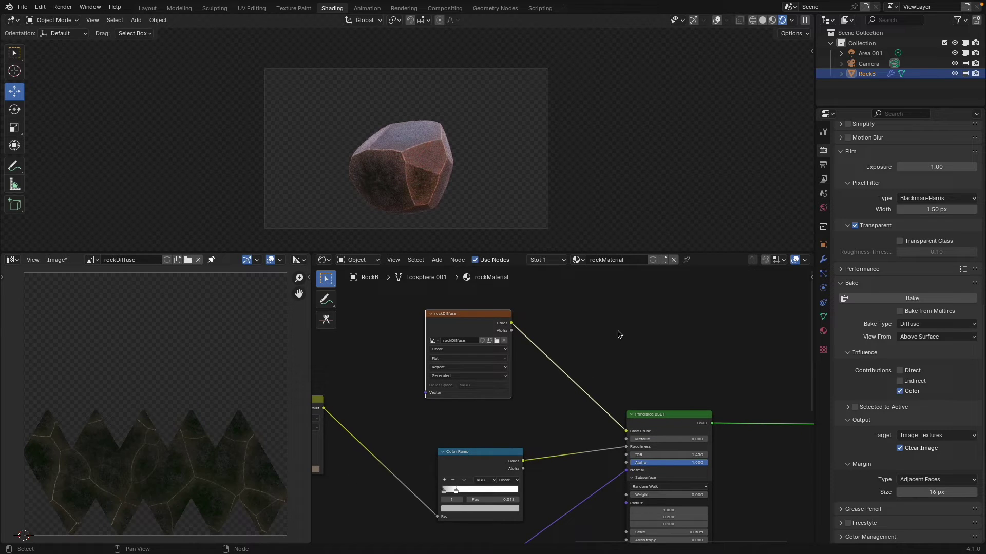
mouse_move(455, 318)
mouse_down()
mouse_move(436, 326)
mouse_move(465, 334)
mouse_up()
scroll(402, 352, down, 1)
middle_drag(403, 352, 468, 336)
scroll(573, 346, up, 1)
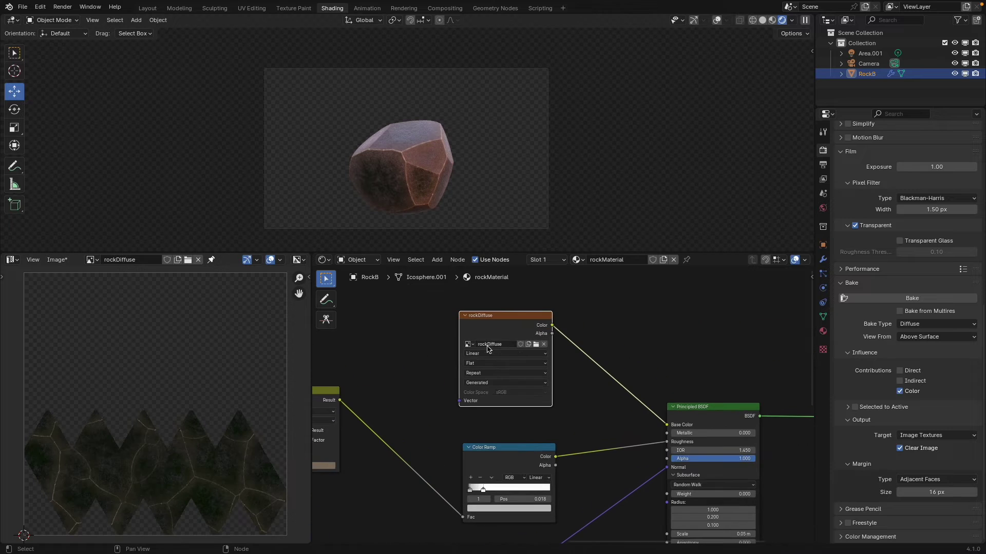
Step: Save the baked image to disk as rockDiffuse.png from the Image menu
click(54, 261)
click(82, 351)
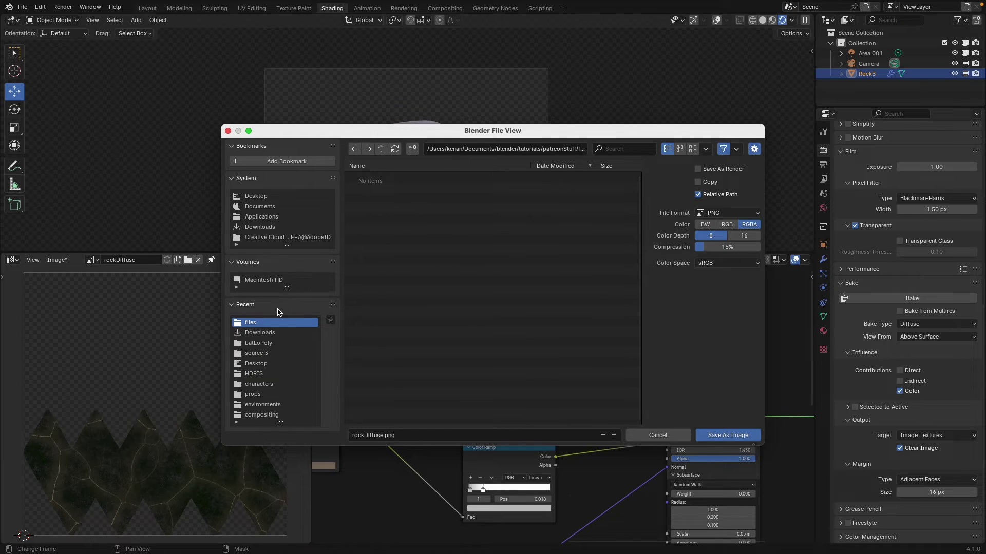
key(Return)
drag(433, 311, 435, 320)
scroll(546, 381, down, 1)
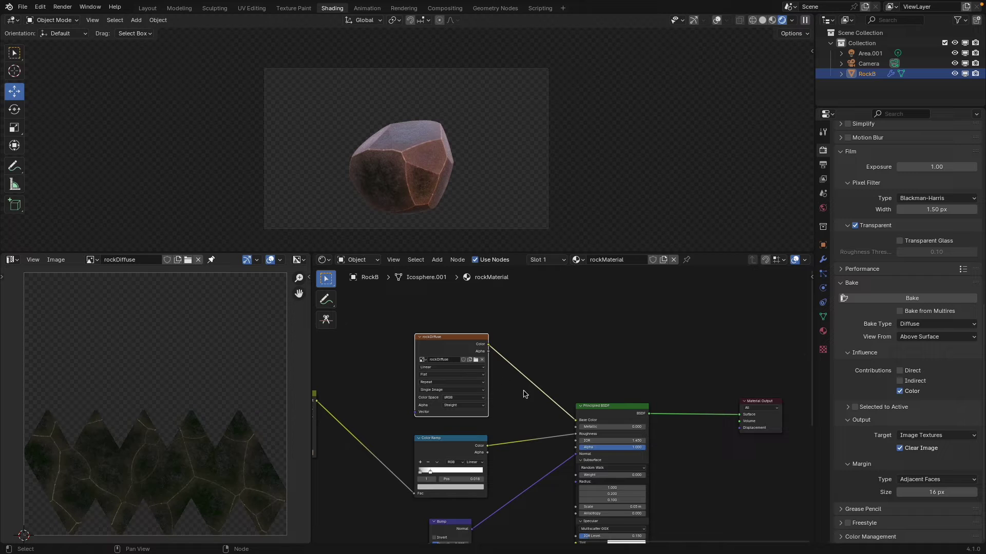
middle_drag(537, 429, 555, 373)
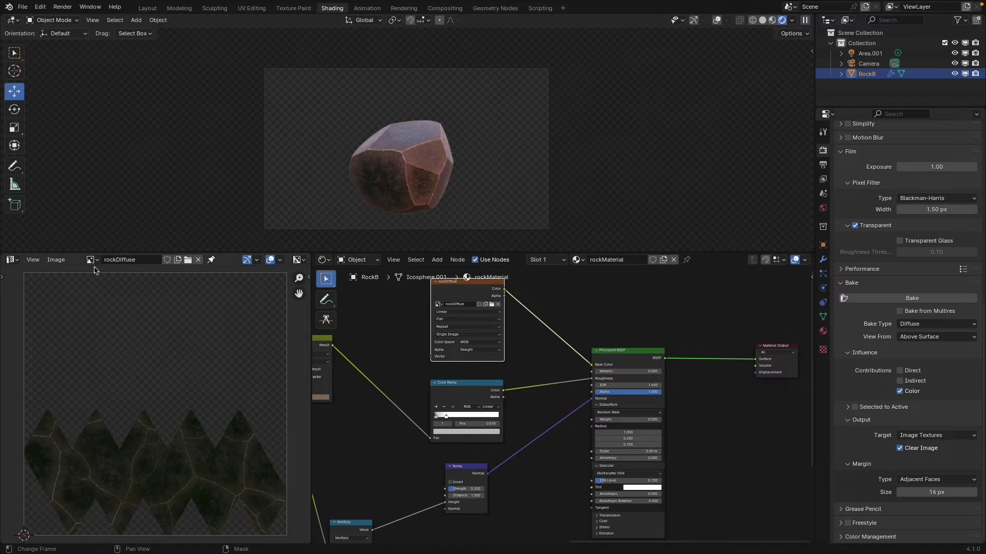
Step: Create a new black image named rockRoughness in the Image Editor
click(177, 260)
click(170, 257)
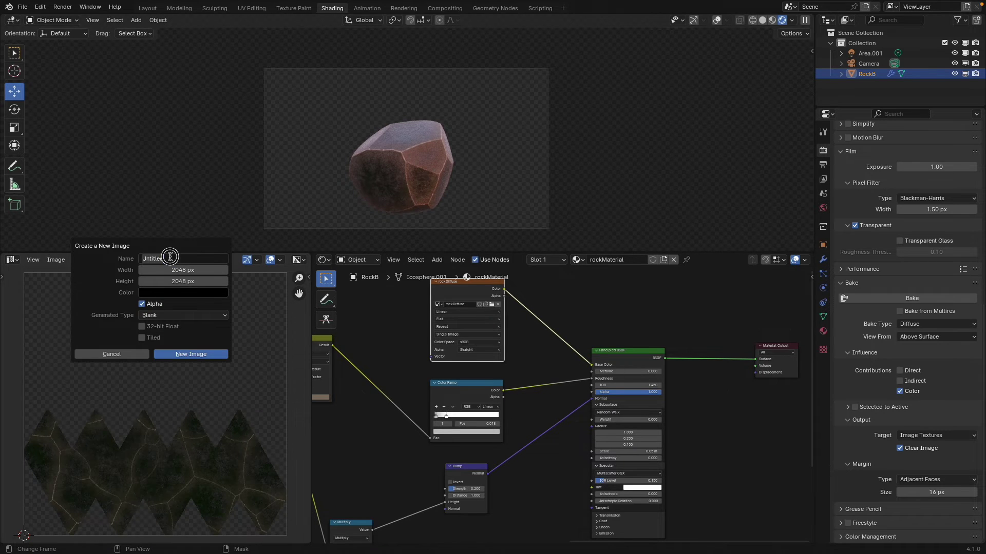
text(ro)
text(ckRoughness)
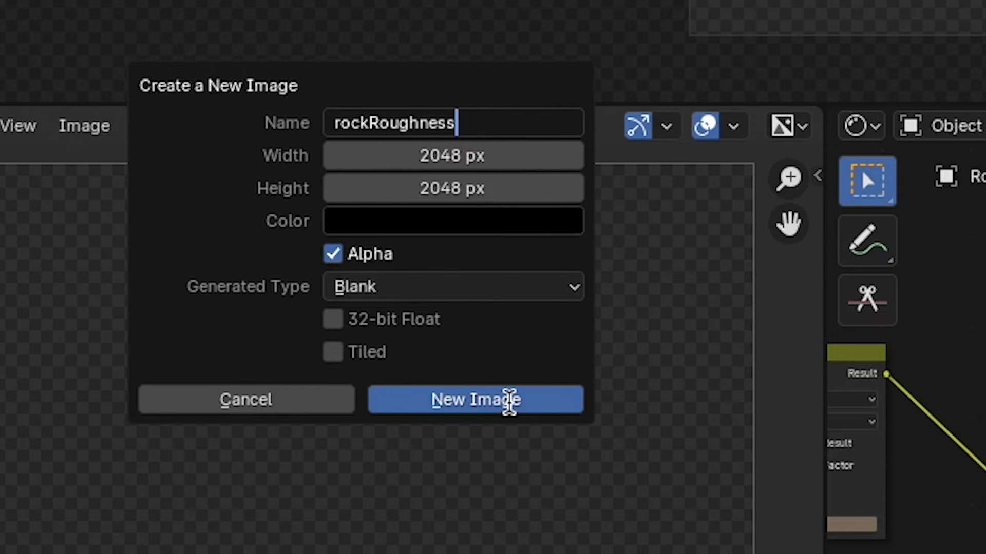
click(509, 404)
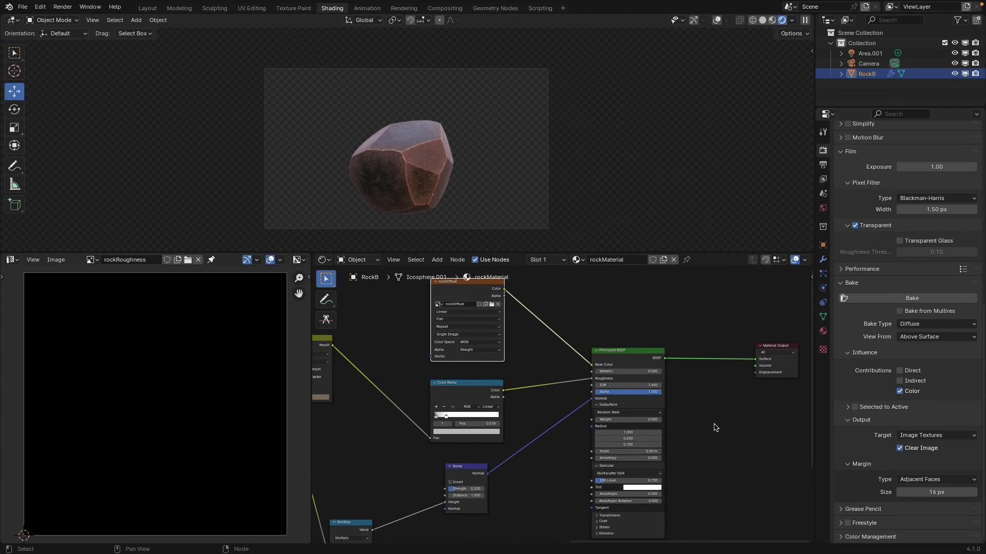
scroll(716, 427, down, 1)
middle_drag(715, 427, 617, 406)
Step: Add an Image Texture node to the material and load rockRoughness into it
key(shift+a)
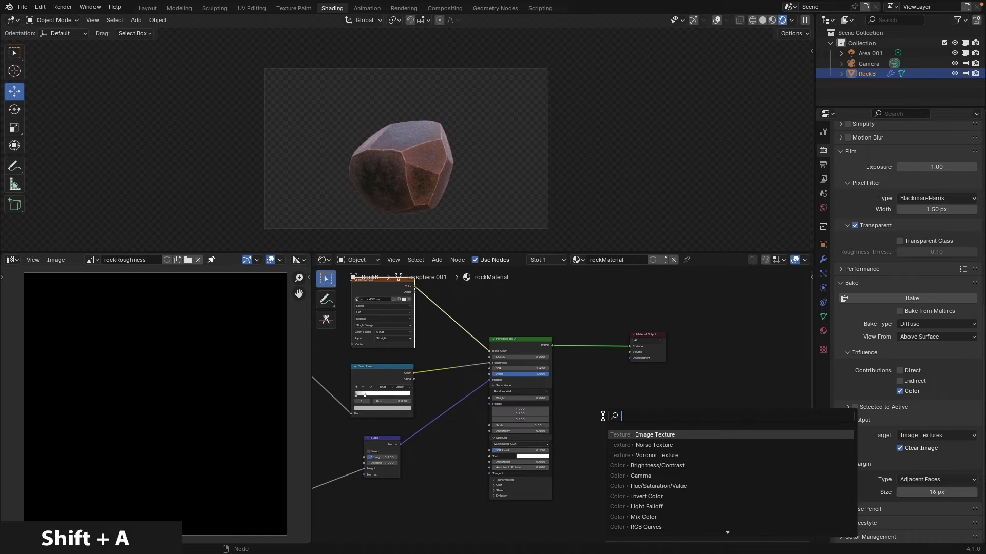
text(imag)
key(Return)
click(603, 415)
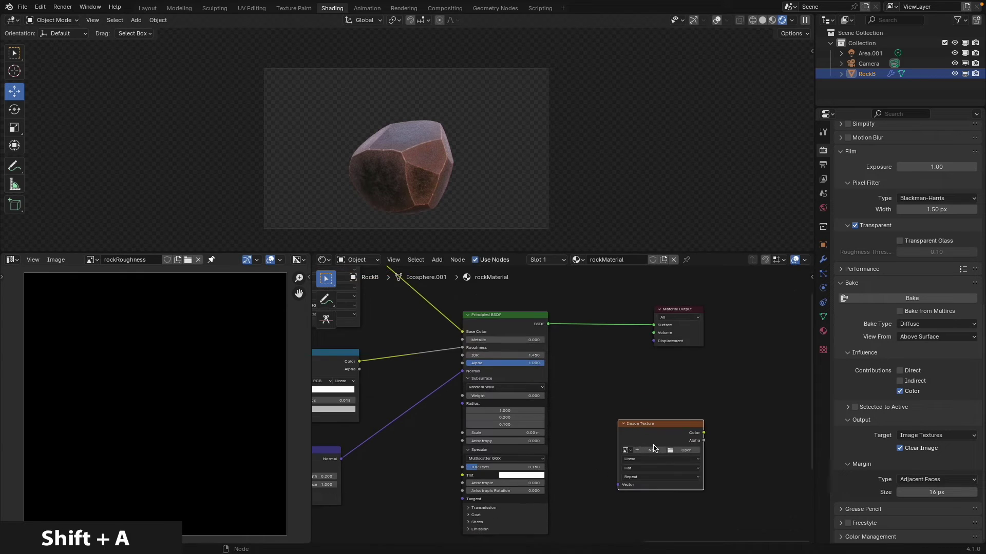
key(KP_Decimal)
click(386, 366)
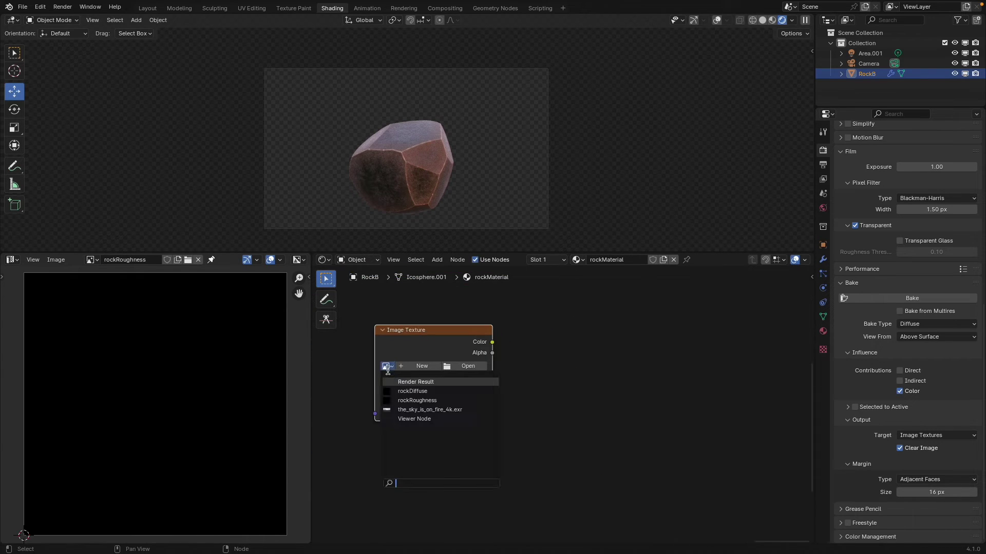
click(439, 400)
Step: Set the bake type to Roughness and briefly preview the Color Ramp output on the rock
scroll(559, 405, down, 1)
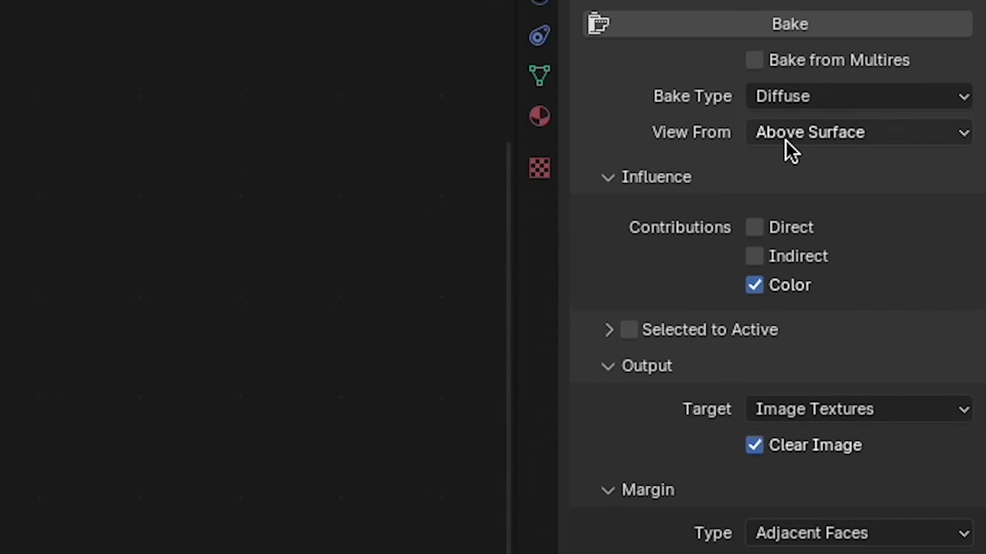
click(919, 323)
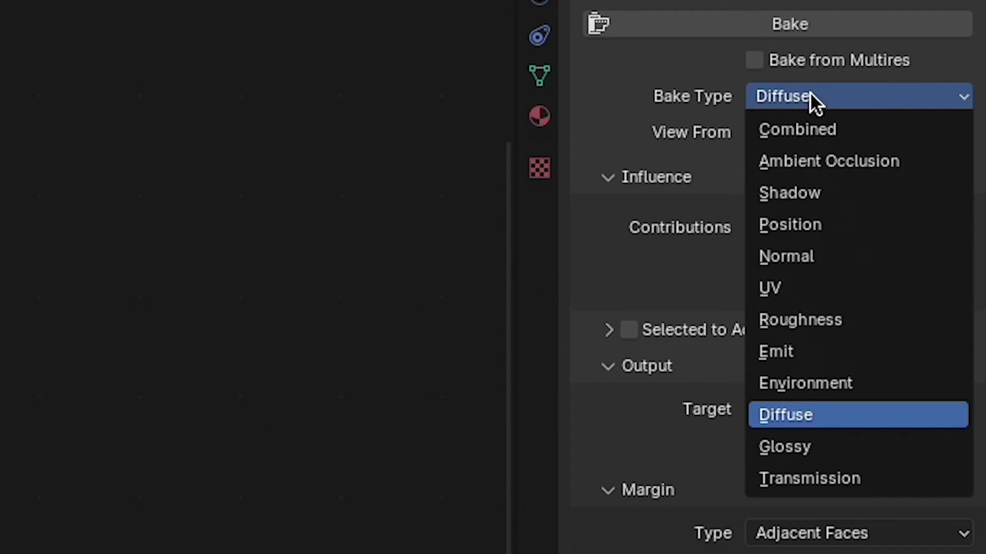
click(830, 323)
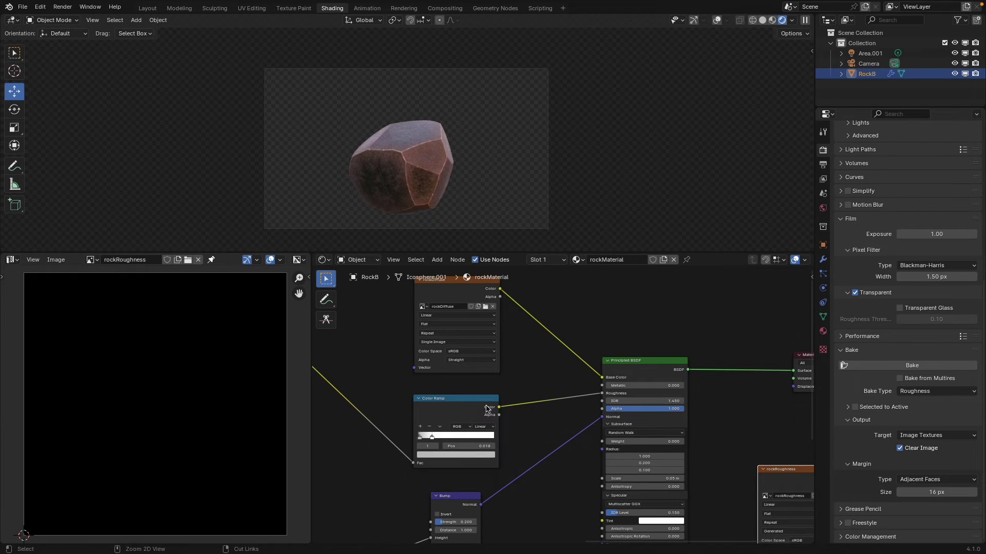
ctrl+shift+click(477, 418)
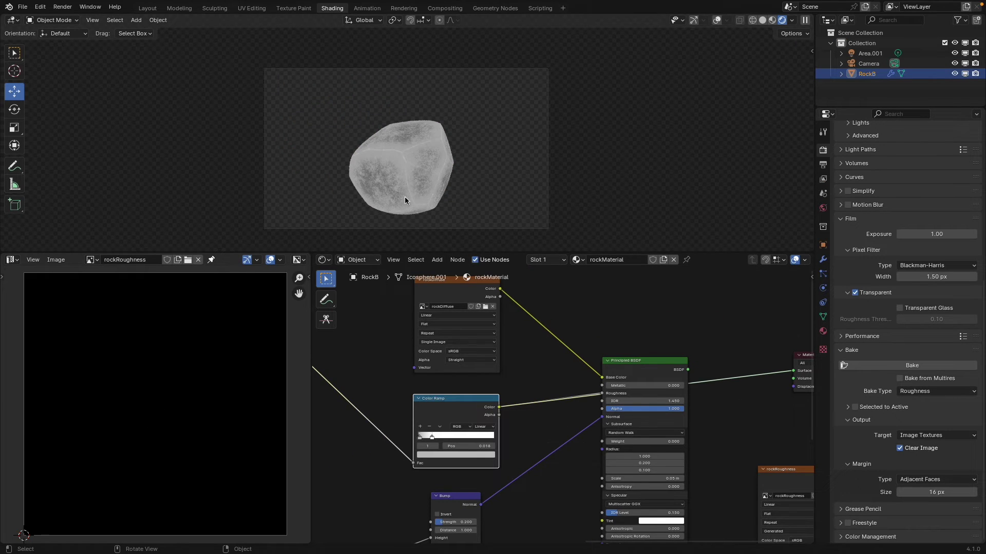
ctrl+shift+click(651, 370)
Step: Move the rockRoughness node closer to the shader and bake roughness into it
middle_drag(753, 427, 596, 378)
drag(637, 416, 619, 397)
scroll(620, 397, up, 1)
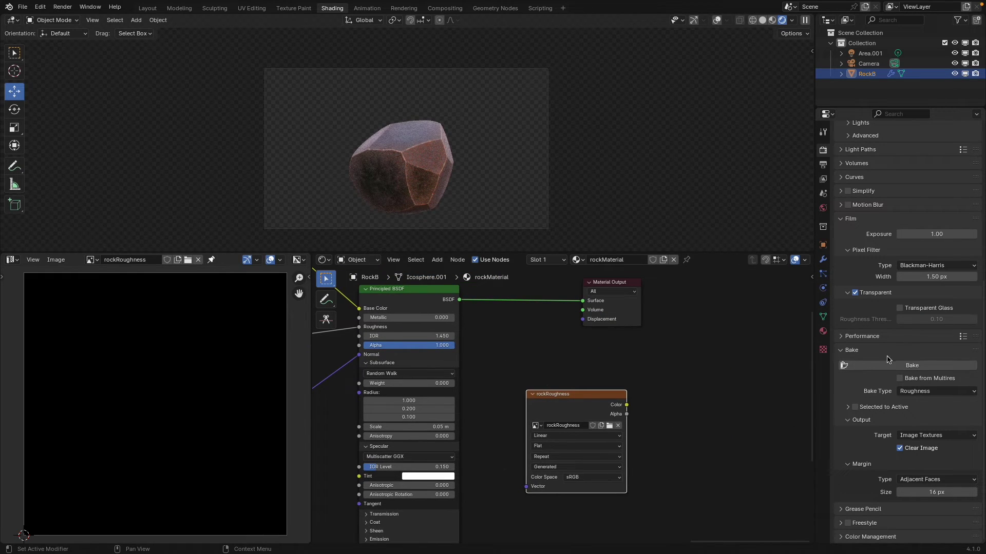
click(889, 365)
Step: Replace the Color Ramp's Roughness link with the rockRoughness Color output on the Principled BSDF
scroll(495, 405, down, 1)
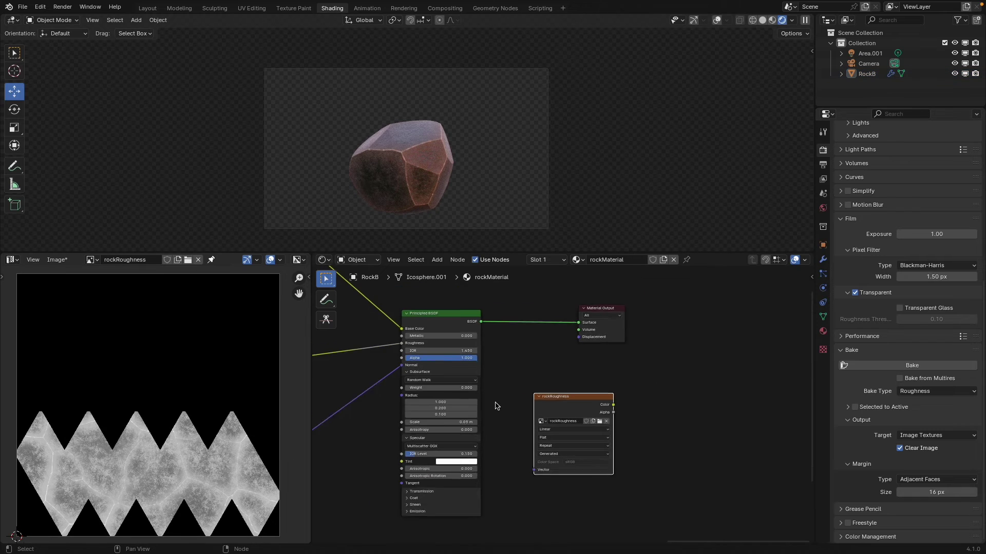
scroll(496, 405, down, 1)
middle_drag(367, 371, 550, 411)
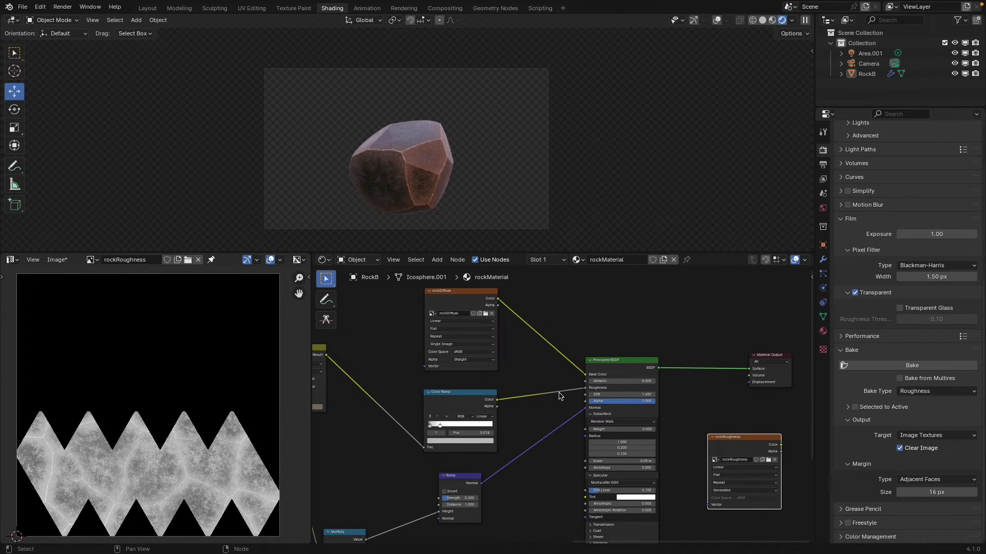
drag(583, 391, 524, 400)
drag(452, 392, 357, 409)
drag(763, 448, 586, 393)
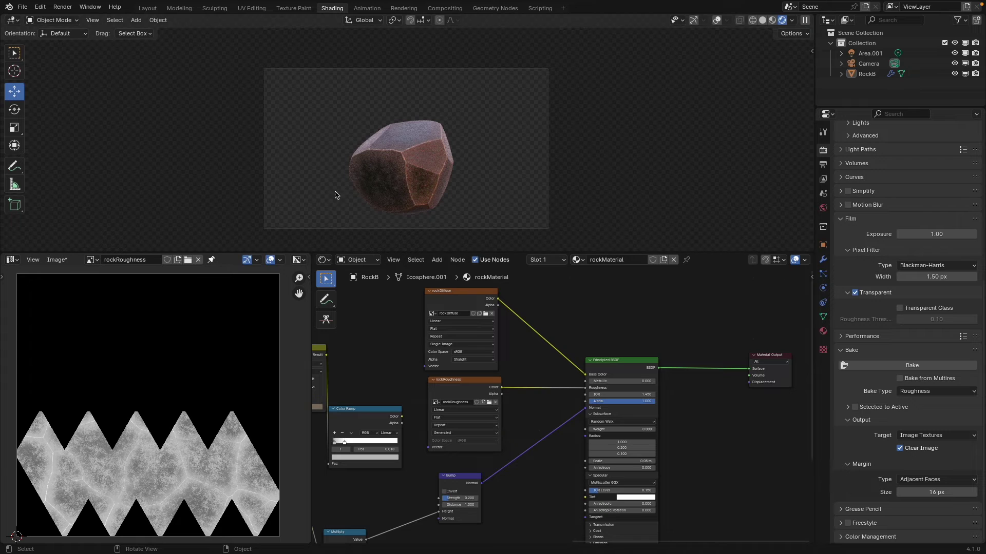
drag(401, 416, 590, 391)
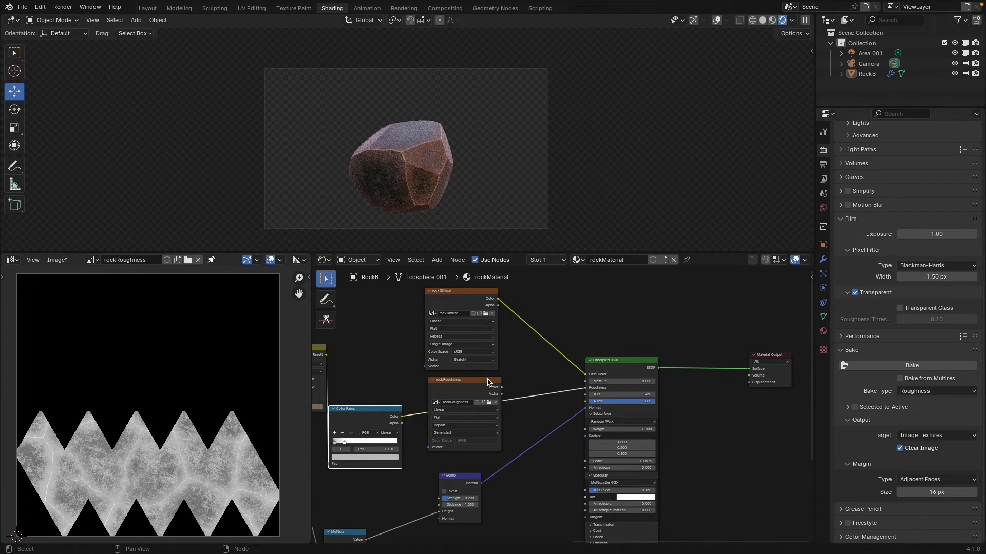
drag(499, 390, 586, 388)
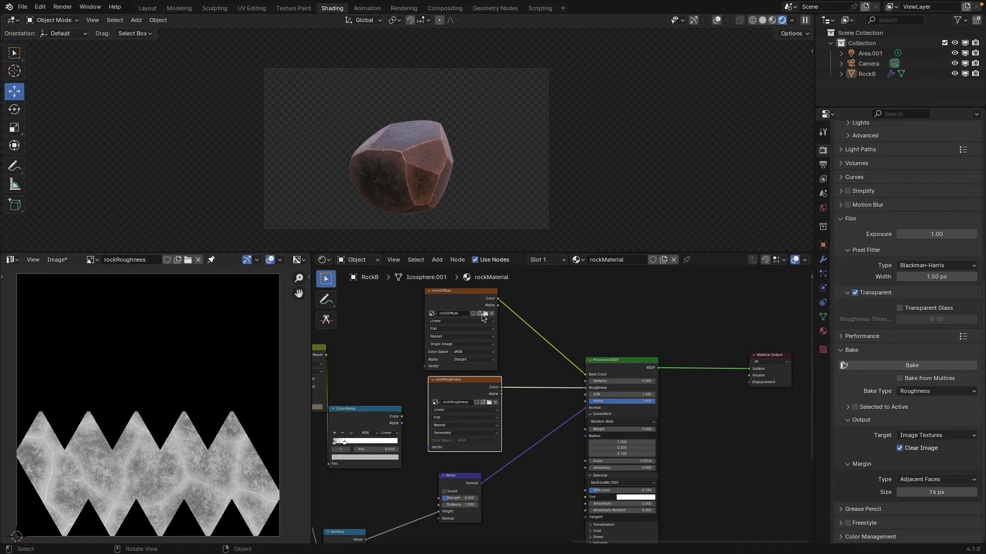
scroll(519, 454, down, 2)
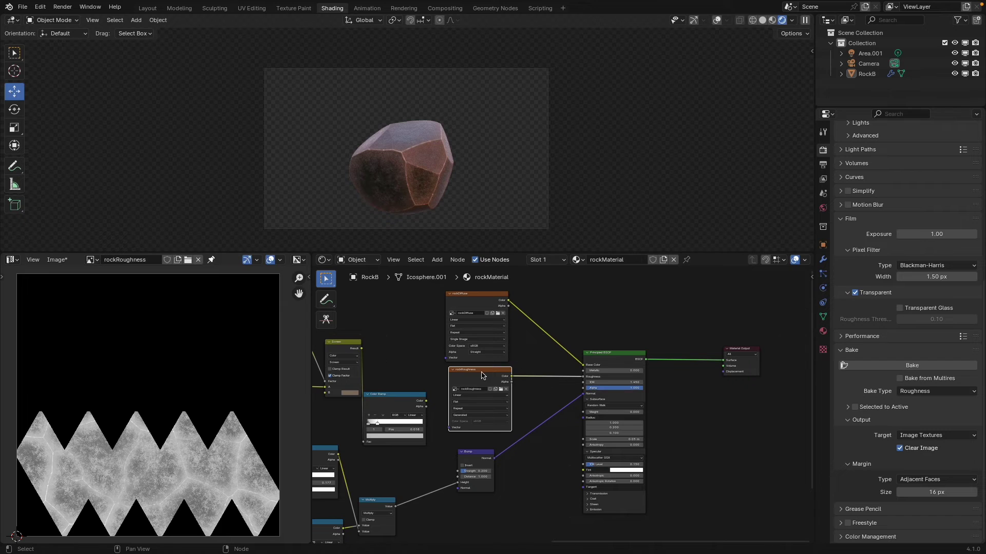
drag(483, 375, 481, 376)
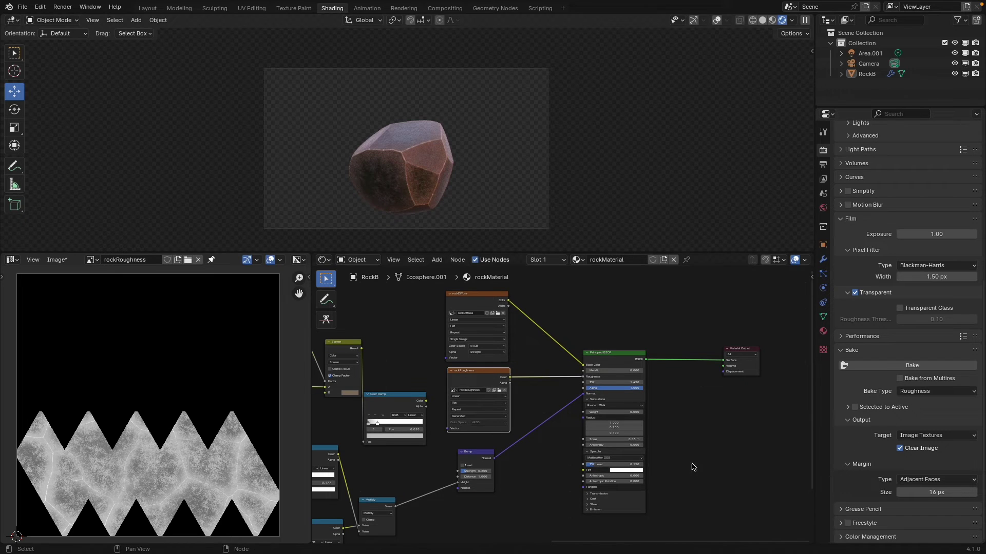
Step: Create a new black image named rockNormal
click(178, 260)
click(166, 260)
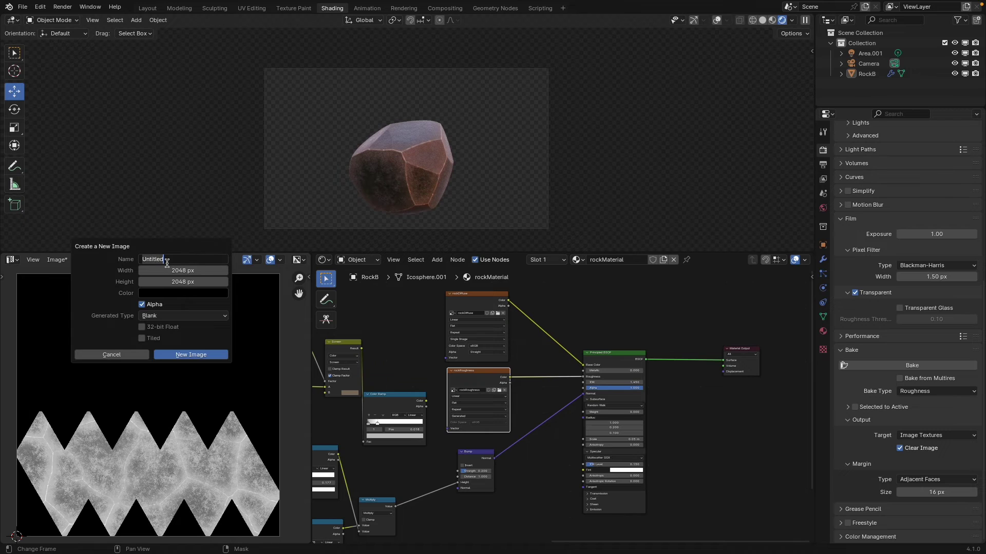
text(rockNormal)
click(184, 356)
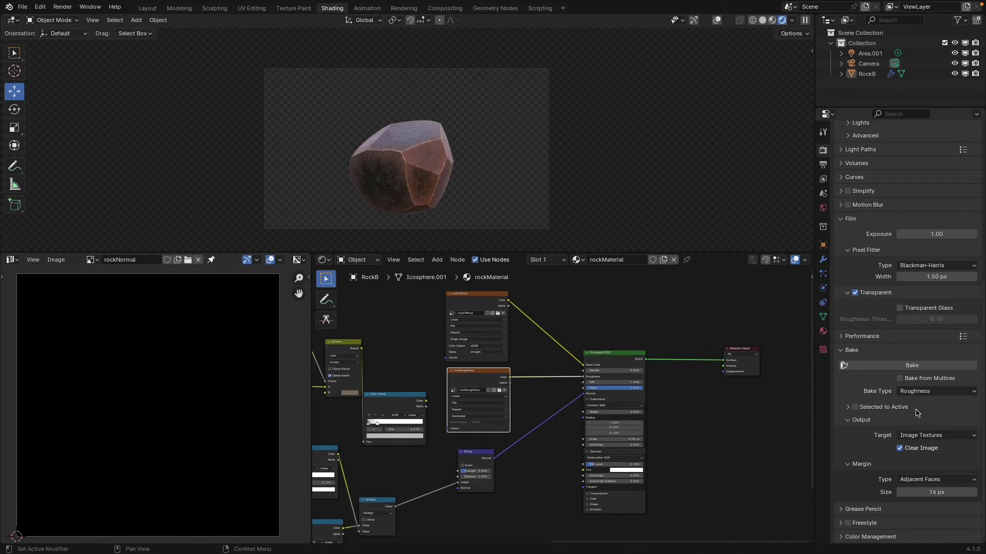
Step: Switch the bake type to Normal and bake the normal map into rockNormal
click(920, 395)
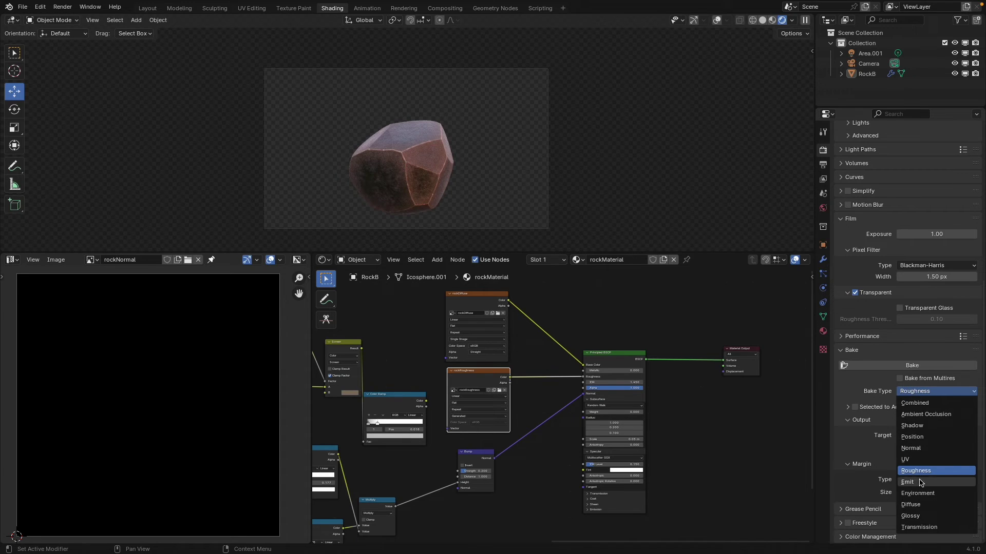
click(922, 448)
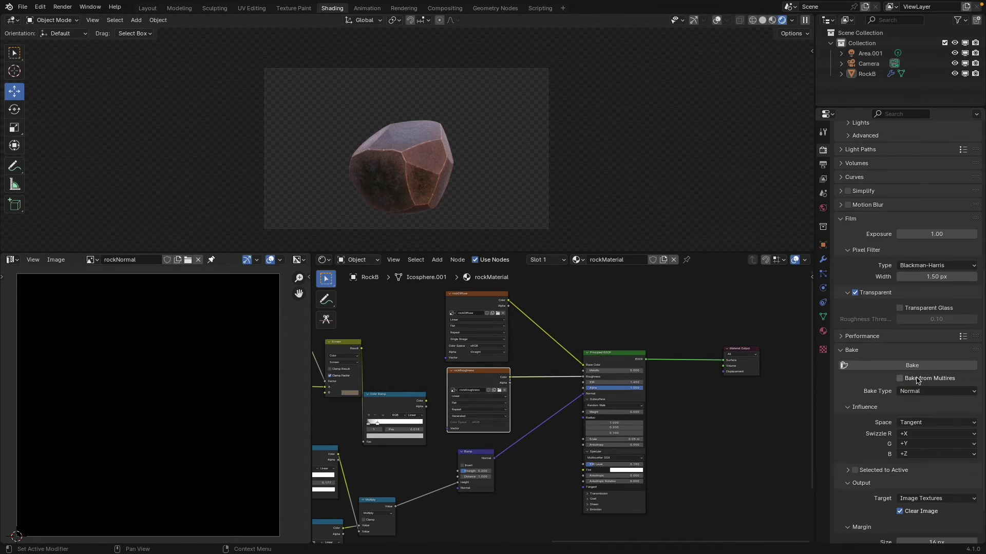
click(910, 366)
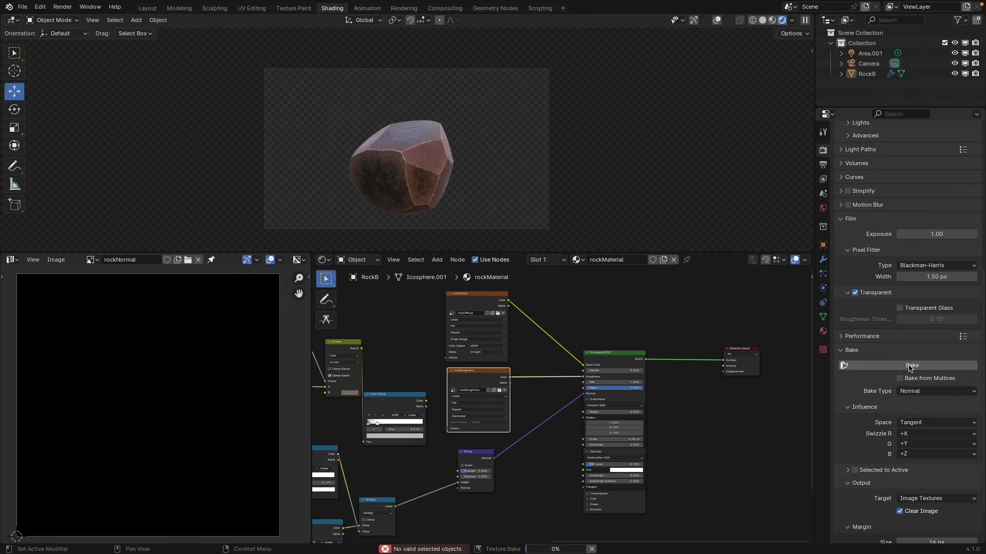
scroll(150, 433, up, 5)
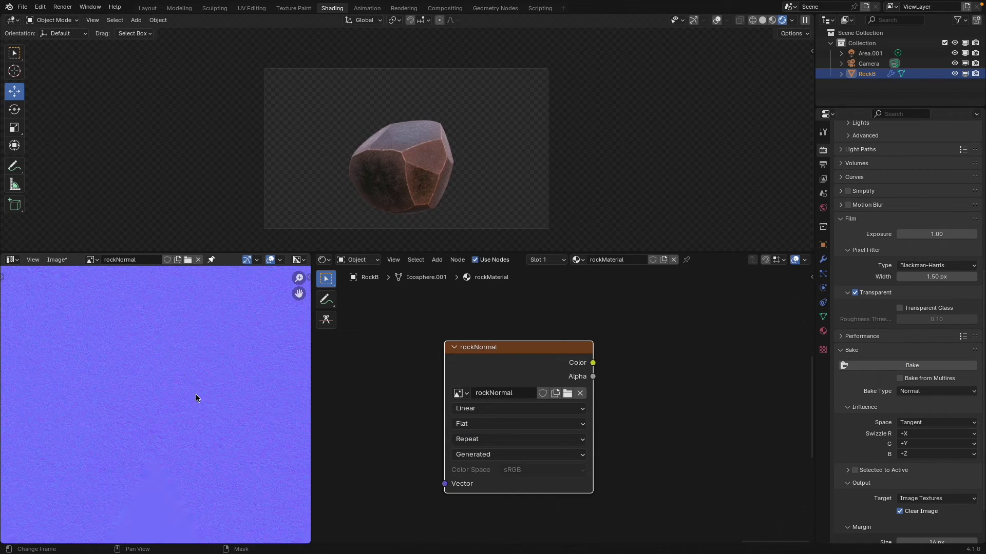
scroll(196, 394, down, 5)
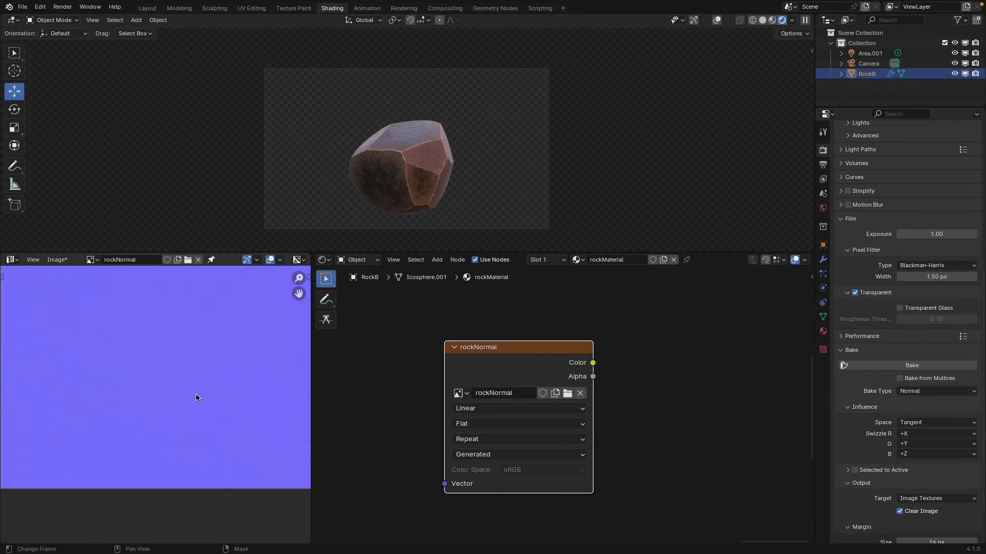
Step: Save the normal map to disk as rockNormal.png
click(58, 260)
click(88, 359)
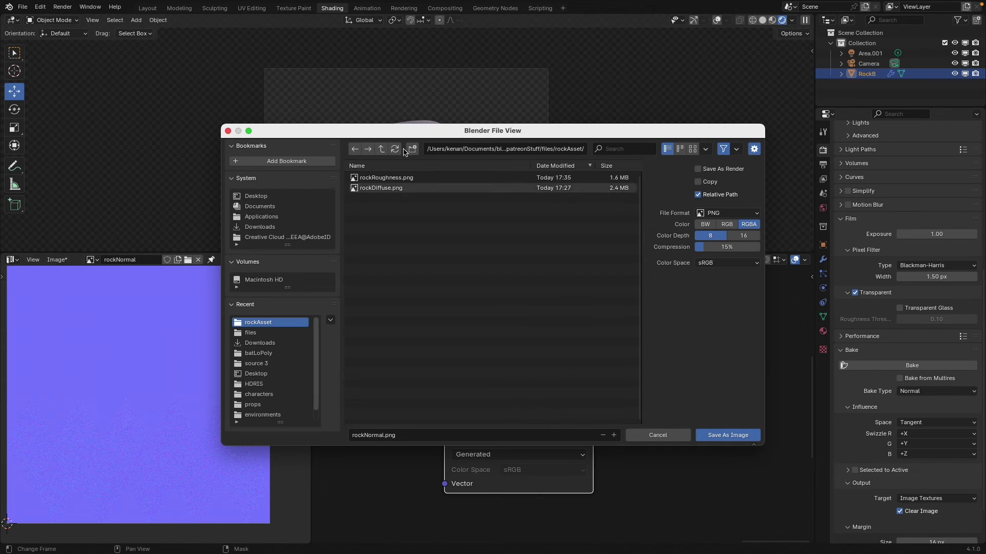
click(727, 436)
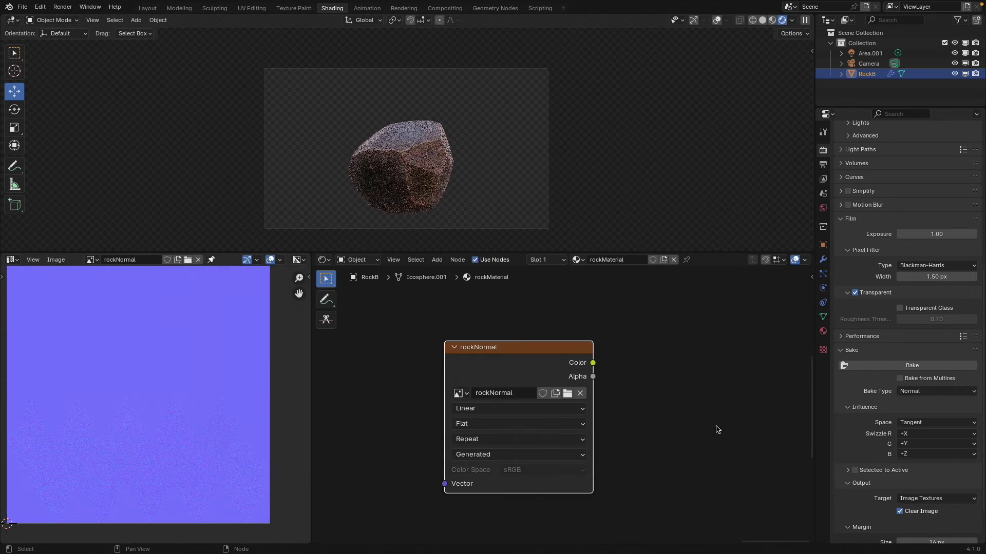
Step: Frame the whole node tree and move the Bump and rockNormal nodes together
key(Home)
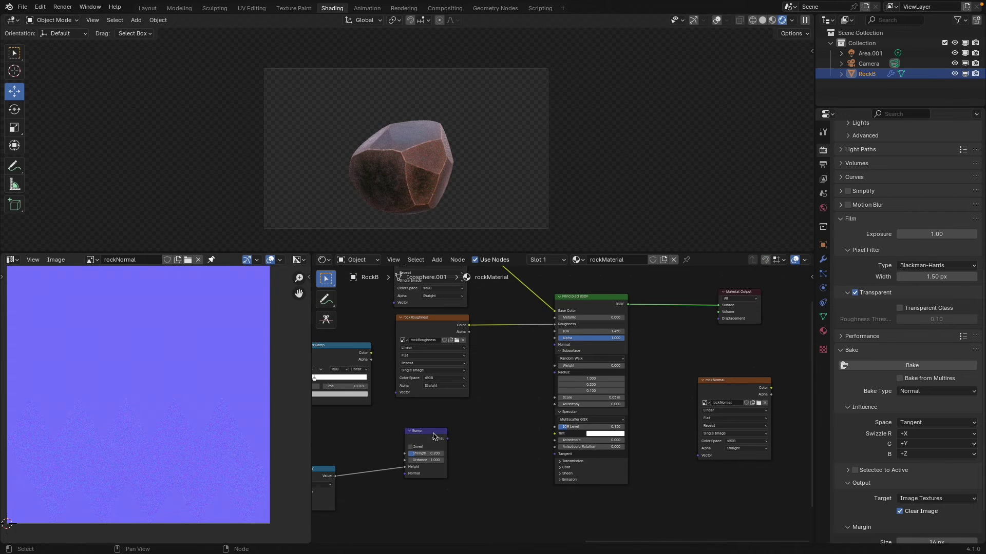
drag(434, 437, 396, 447)
drag(728, 386, 440, 415)
scroll(463, 388, up, 2)
Step: Add a Normal Map node fed by rockNormal Color and wired into the BSDF's Normal input
key(shift+a)
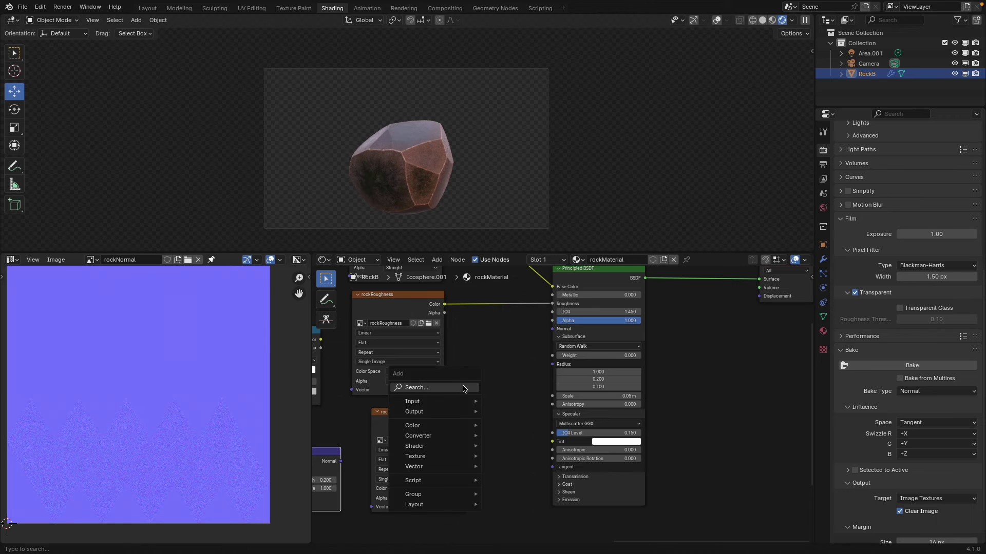
click(464, 388)
text(norm)
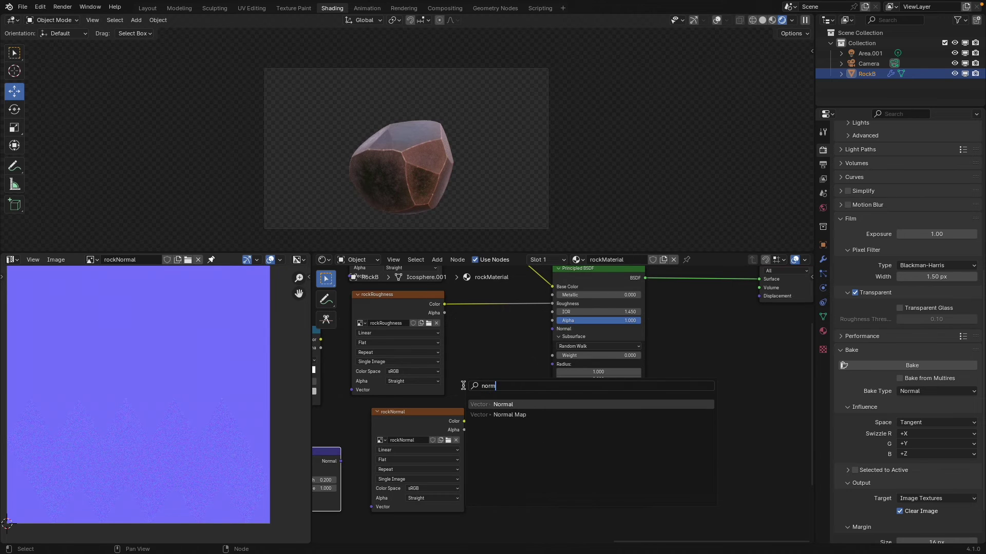
key(Down)
key(Return)
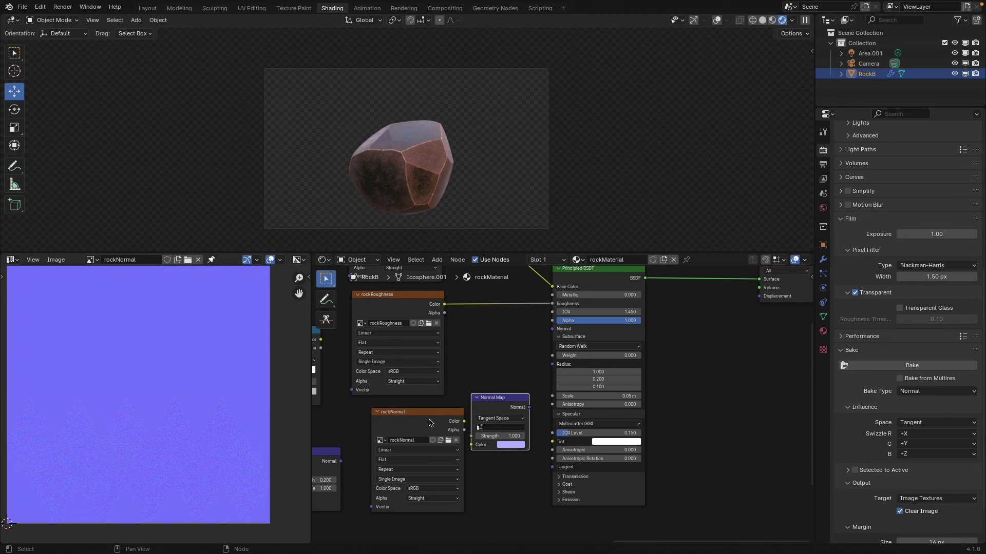
drag(430, 422, 471, 446)
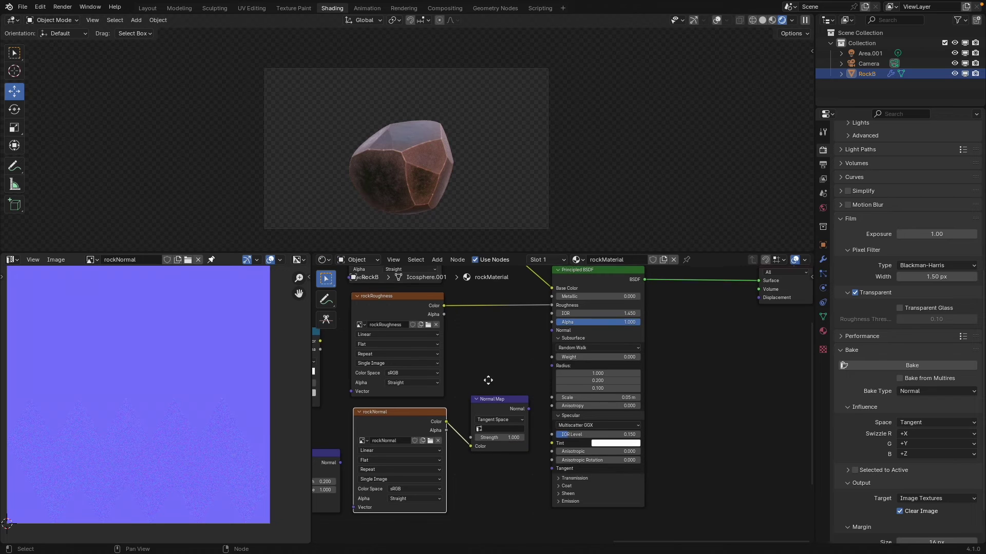
middle_drag(487, 380, 454, 409)
drag(492, 439, 517, 361)
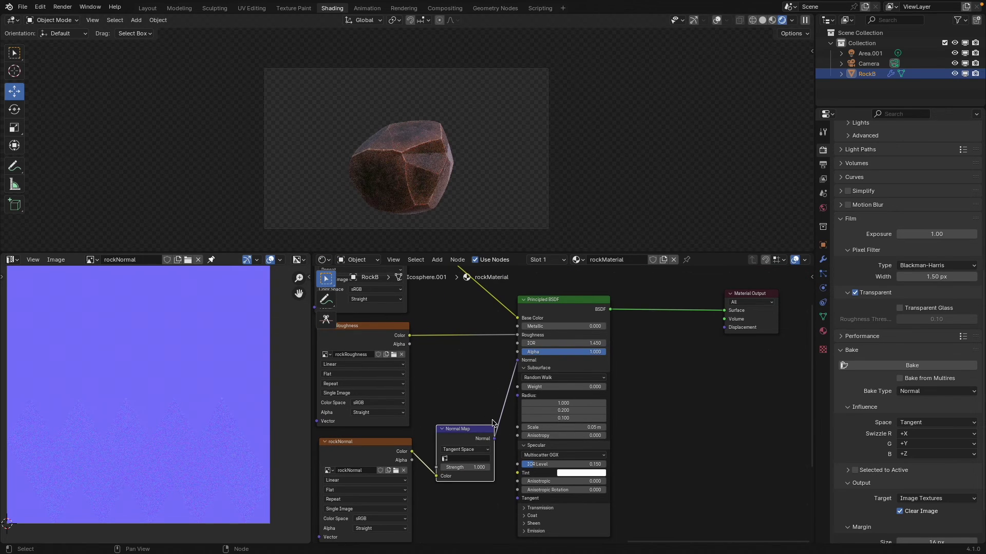
Step: Set the Normal Map node's Strength to 0.3
scroll(457, 467, down, 1)
middle_drag(457, 467, 488, 456)
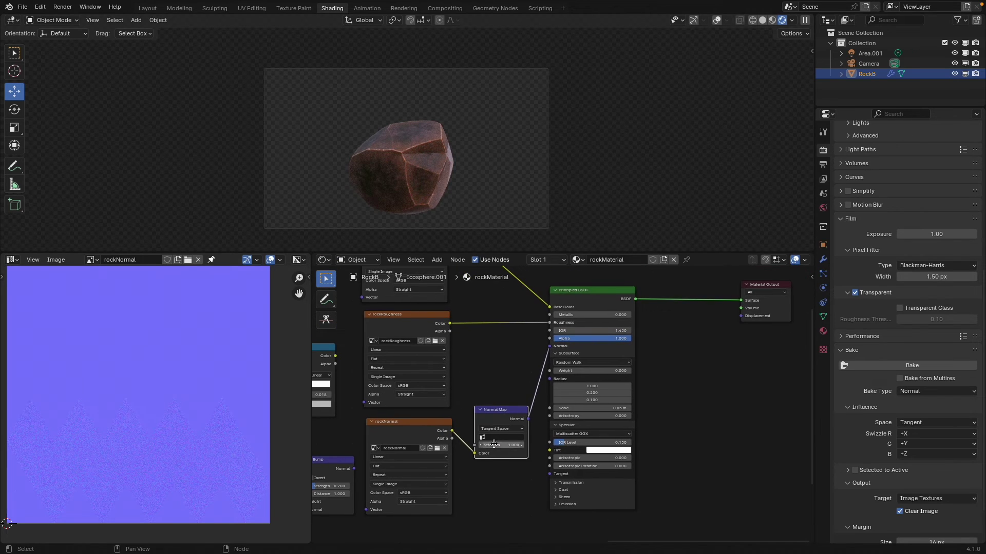
scroll(488, 457, up, 2)
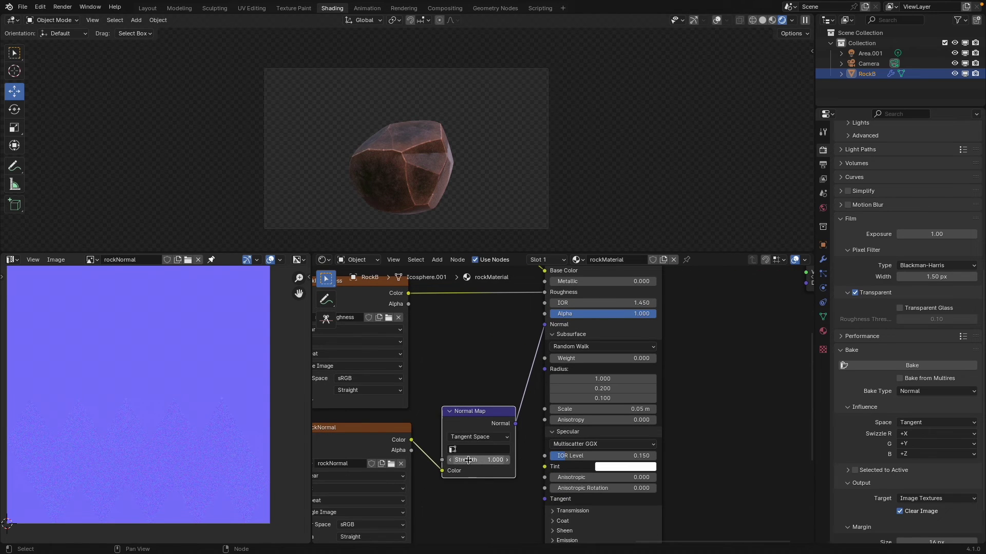
click(468, 461)
key(Return)
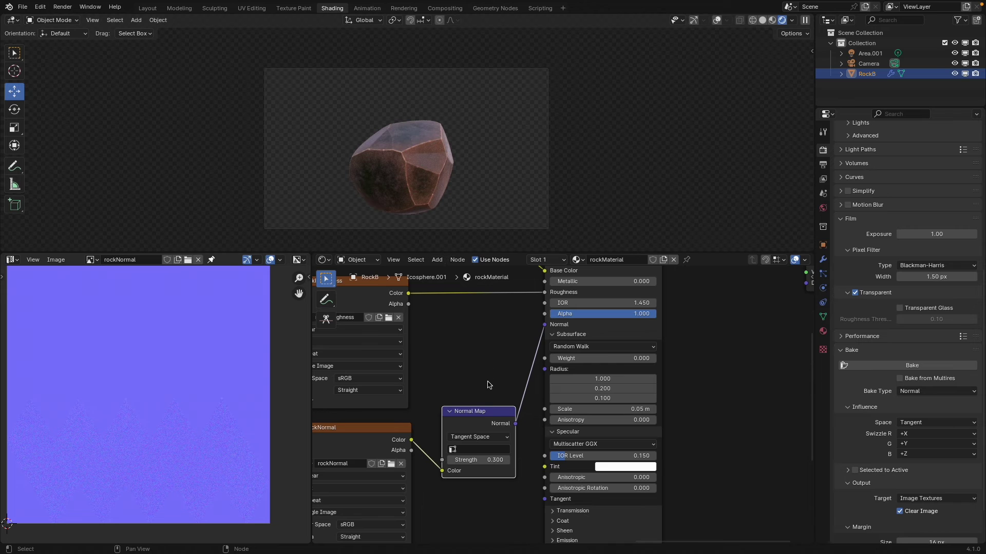
Step: Set the rockNormal image's Color Space to Non-Color
drag(515, 423, 545, 500)
middle_drag(480, 358, 595, 331)
click(485, 496)
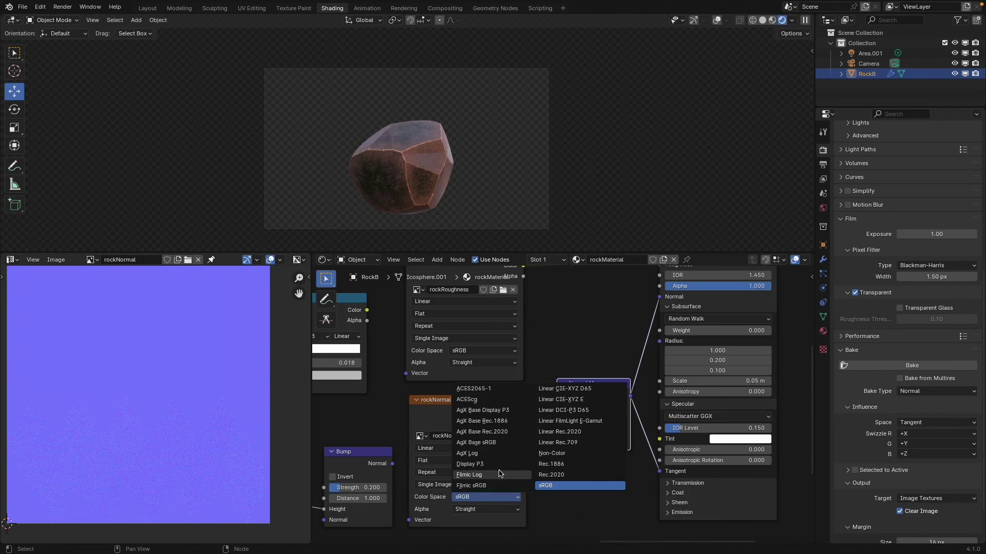
click(552, 453)
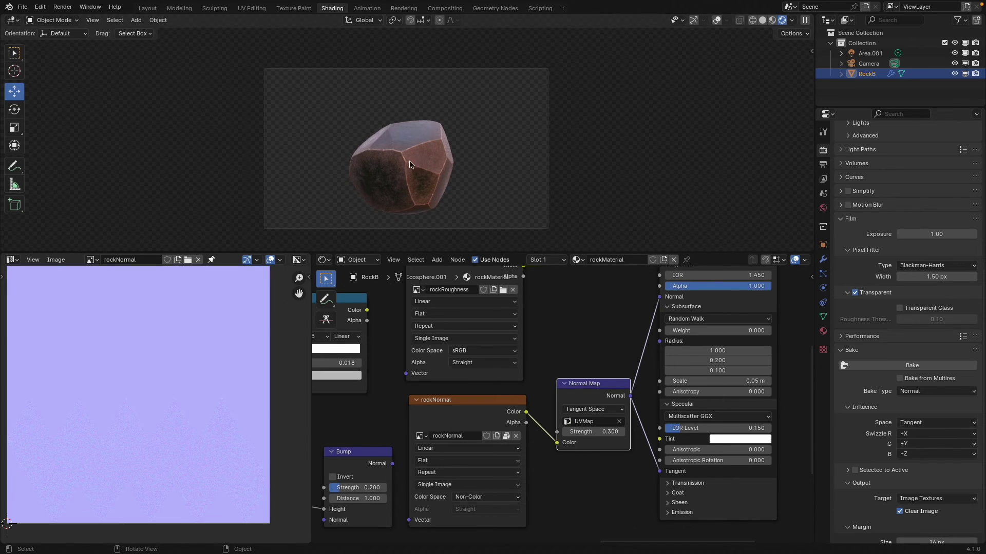
Step: Box-select the old procedural nodes and delete them with X
scroll(600, 378, down, 6)
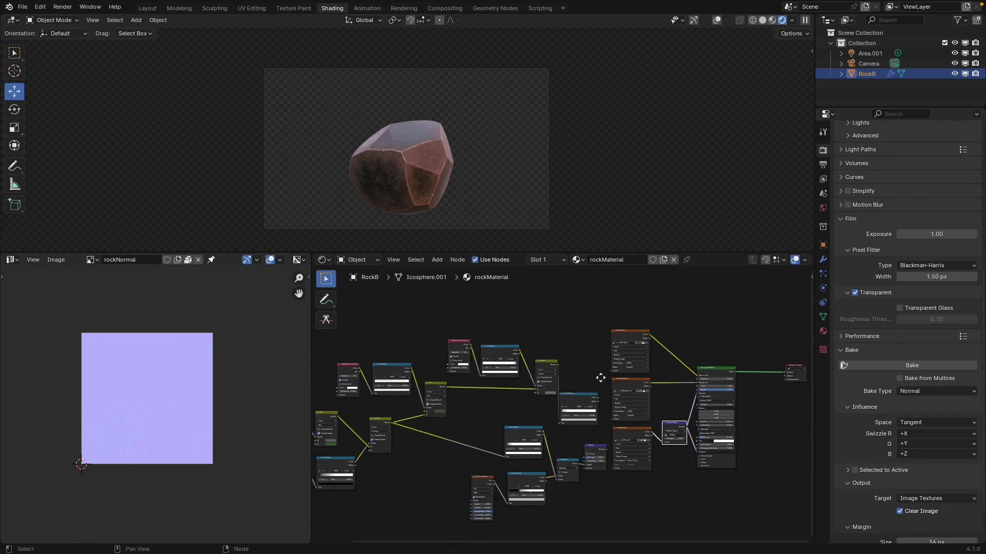
middle_drag(600, 378, 726, 368)
drag(374, 293, 711, 537)
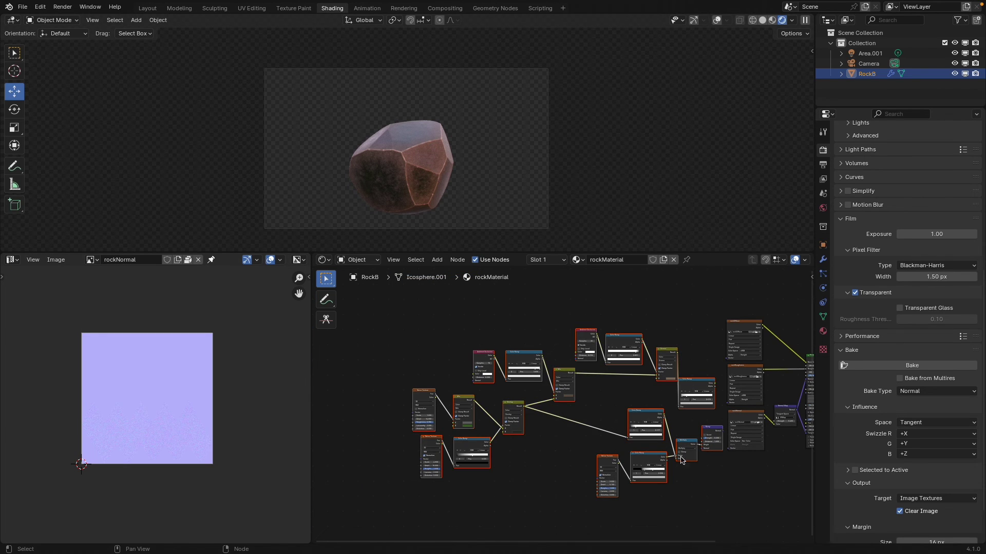
key(x)
Step: Frame the remaining nodes and join the Image Editor area into the Node Editor
middle_drag(583, 425, 440, 369)
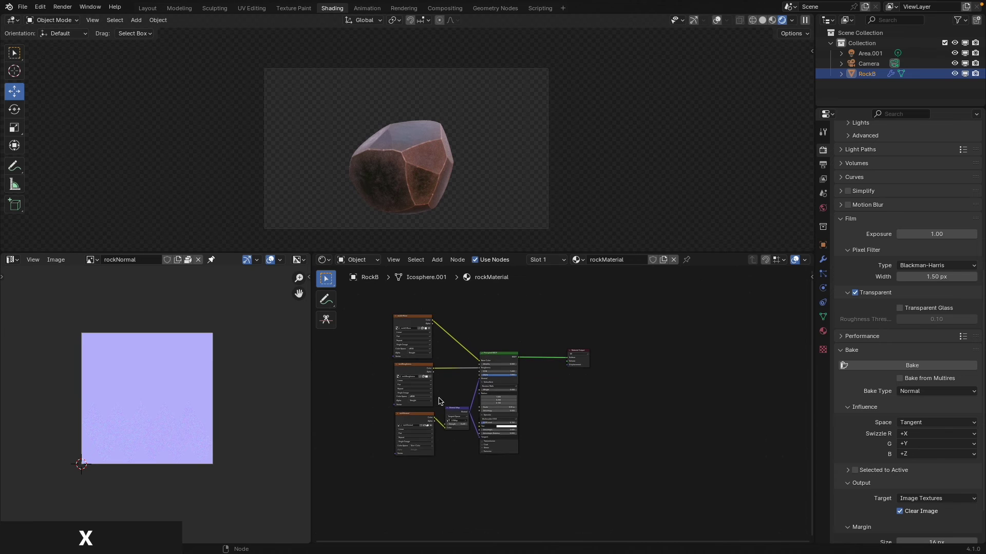
scroll(440, 369, up, 2)
scroll(440, 368, up, 2)
middle_drag(488, 392, 515, 387)
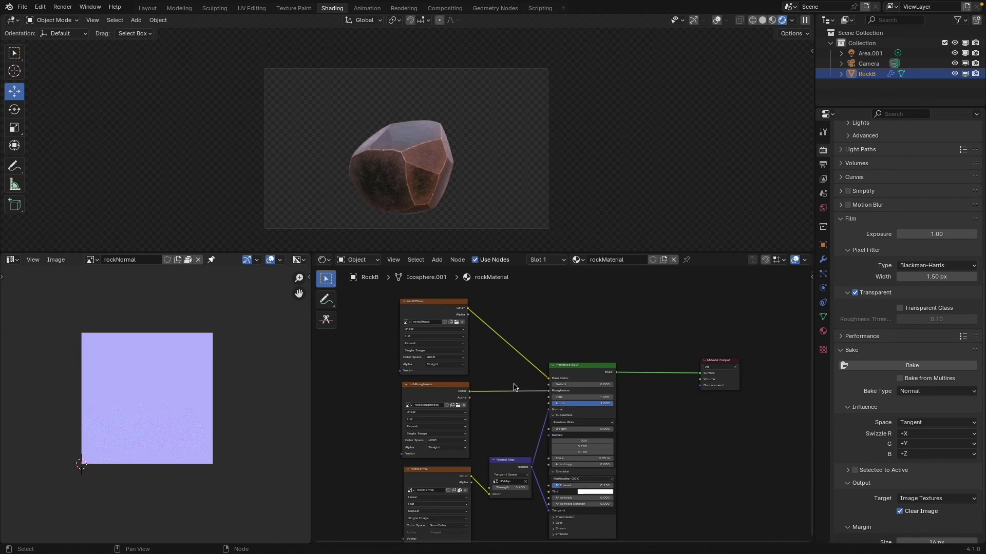
key(Home)
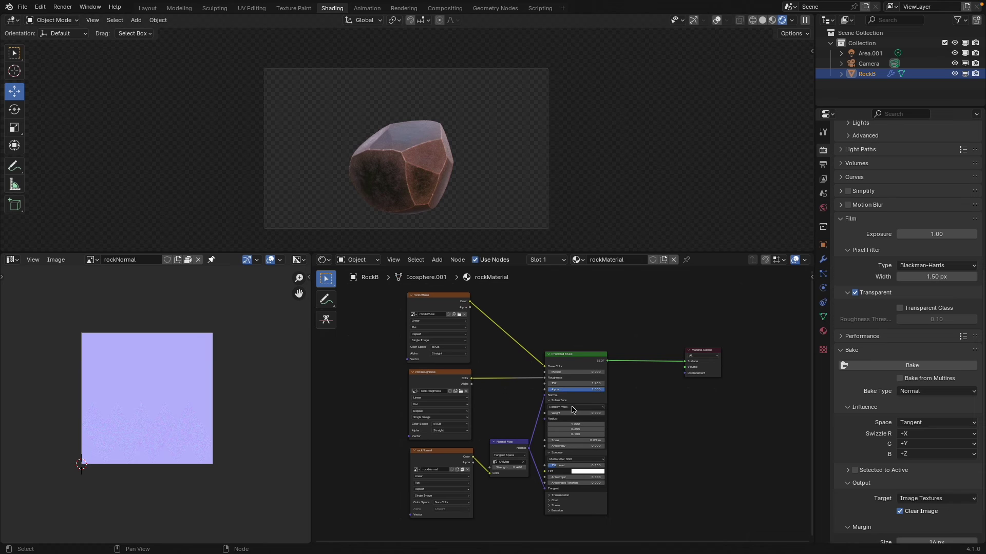
drag(567, 361, 580, 360)
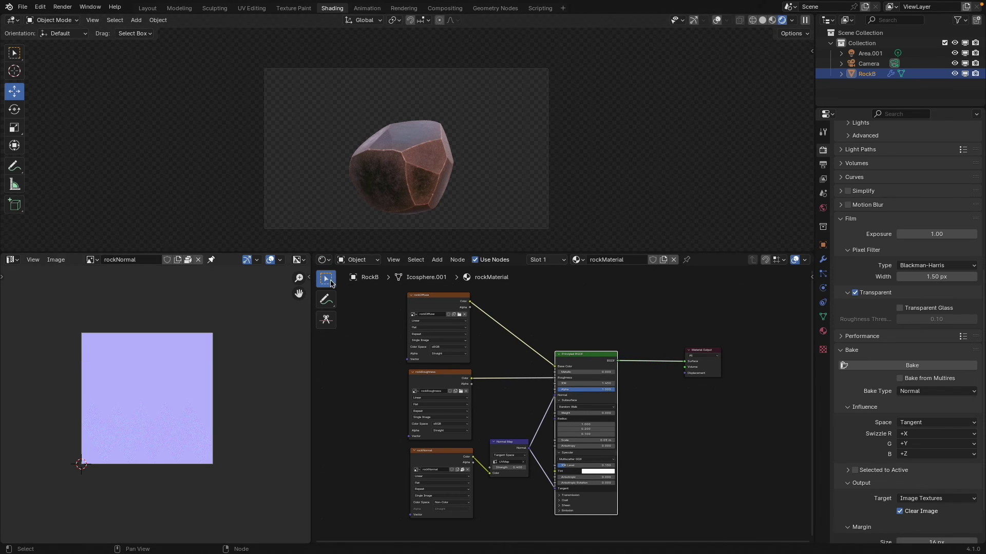
drag(312, 252, 268, 260)
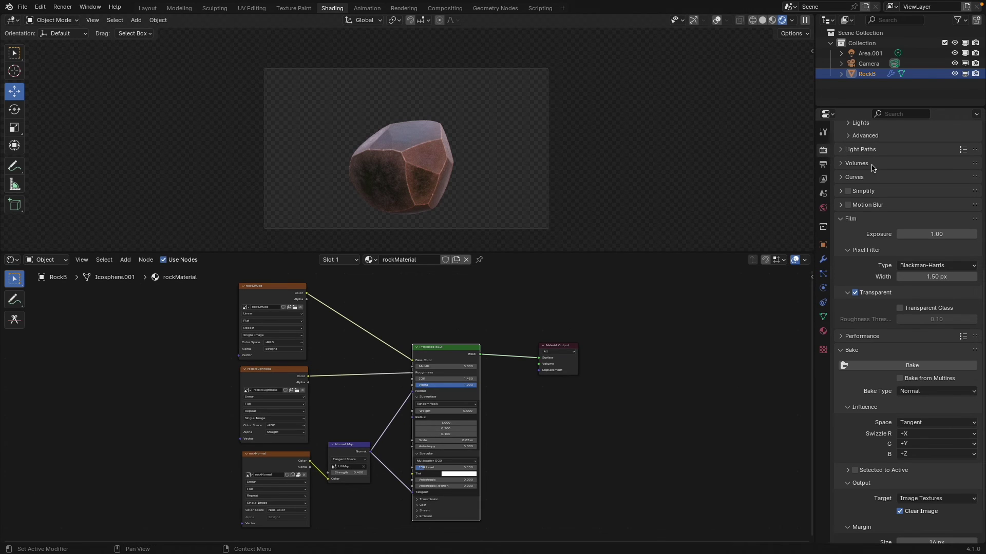
Step: Change the Render Engine from Cycles to EEVEE, then Tab the rock into Edit Mode
scroll(881, 185, up, 8)
scroll(883, 191, up, 2)
click(926, 148)
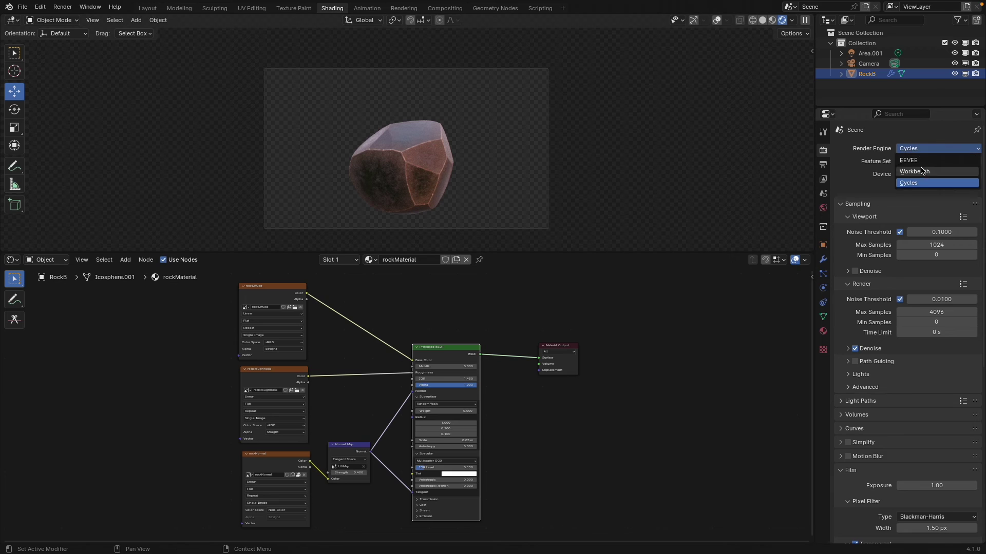
click(919, 161)
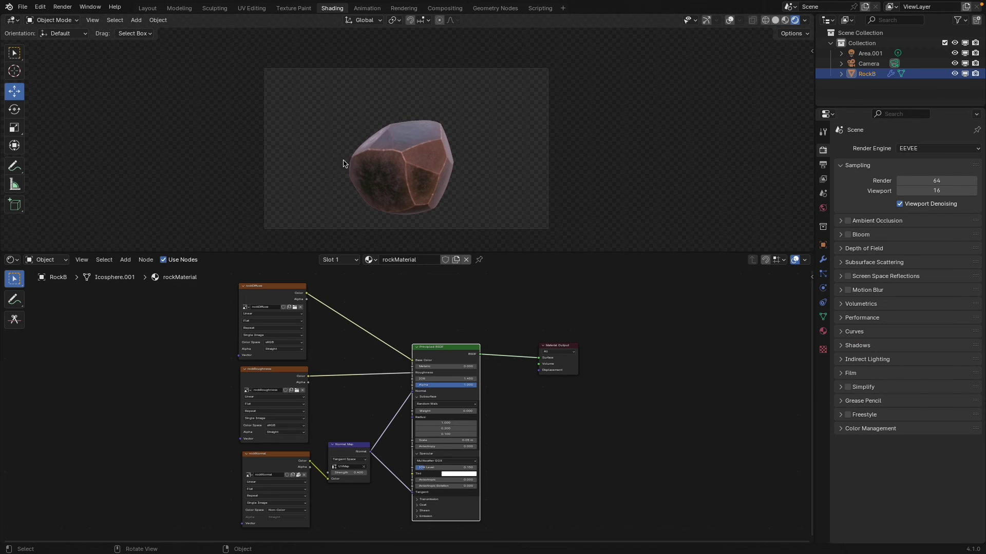
middle_drag(477, 150, 447, 154)
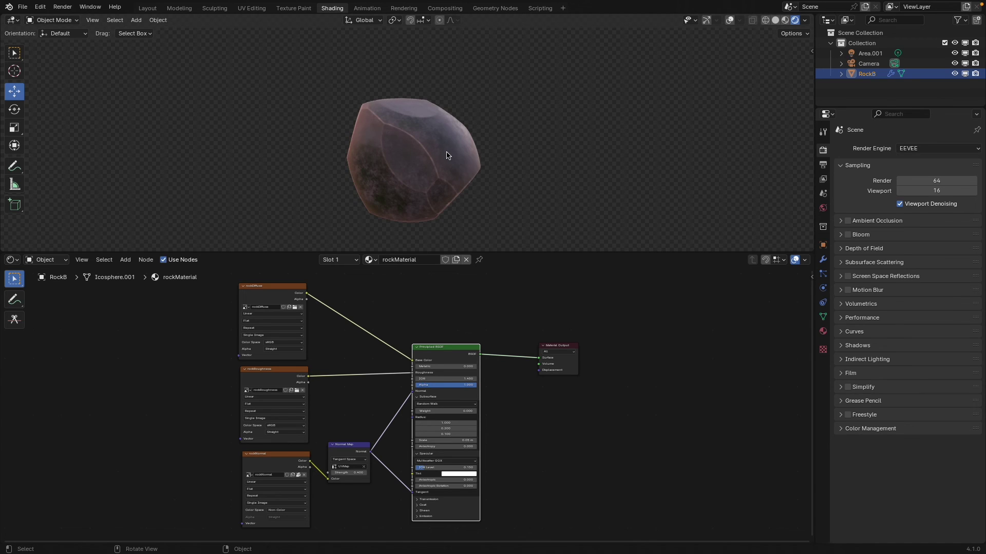
key(Tab)
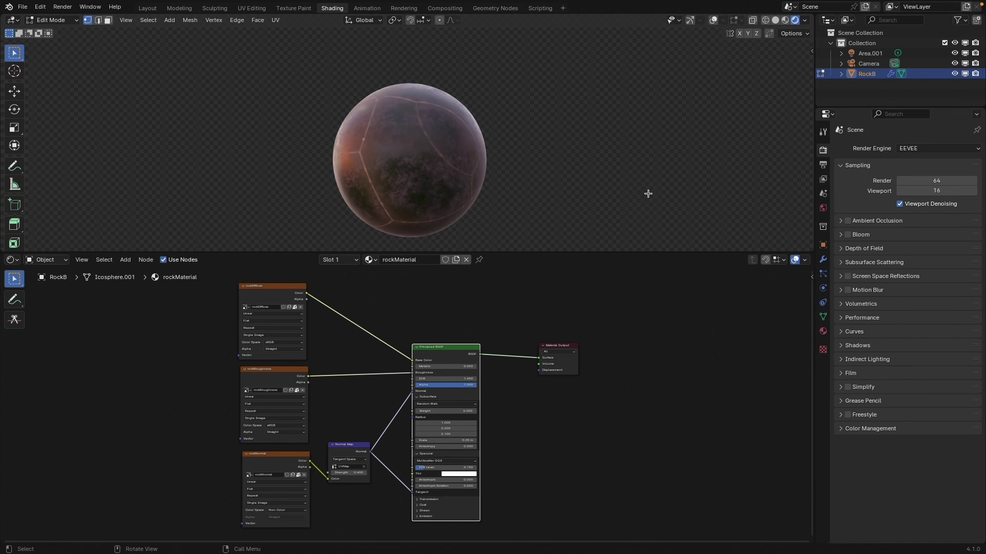
Step: Return the rock to Object Mode in solid shading, with overlays on and modifiers shown
click(823, 259)
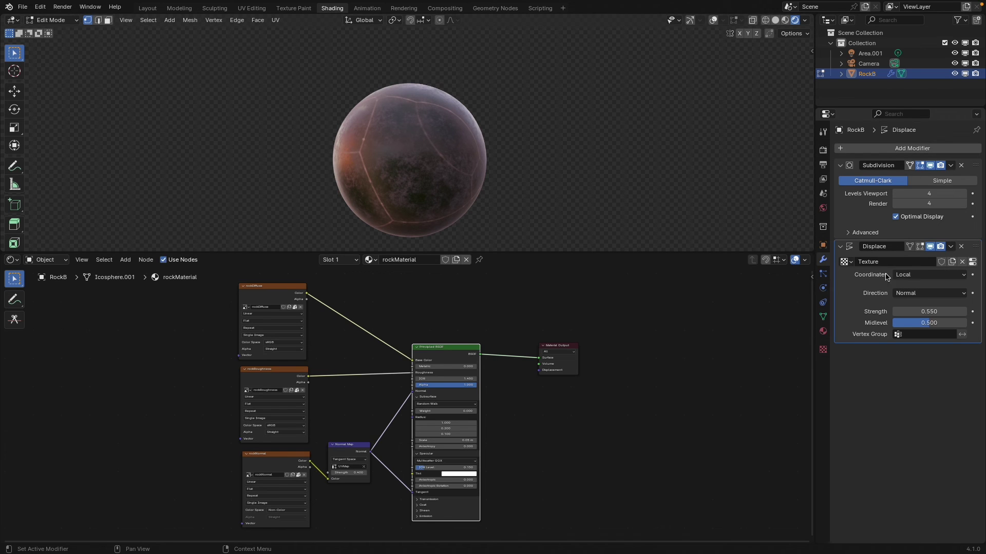
key(z)
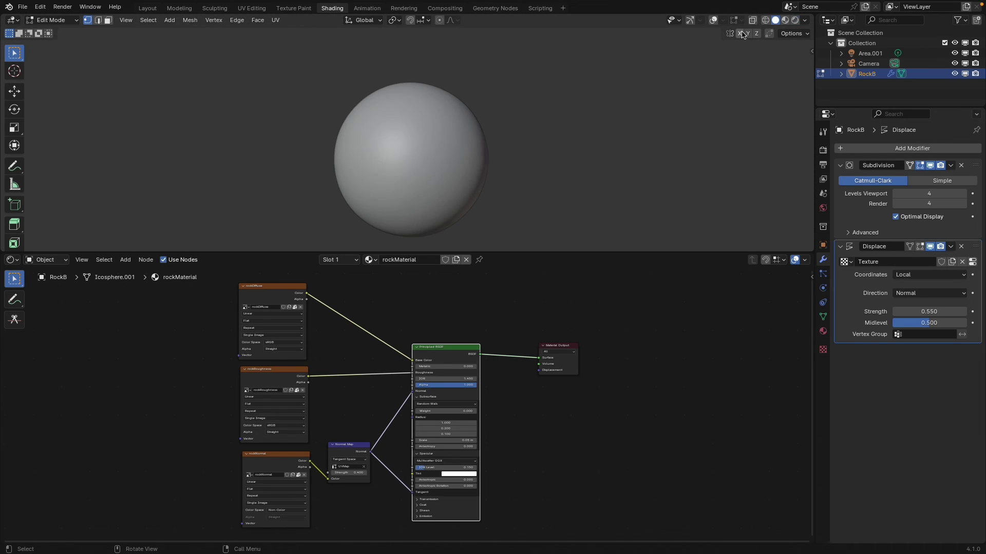
click(715, 21)
key(Tab)
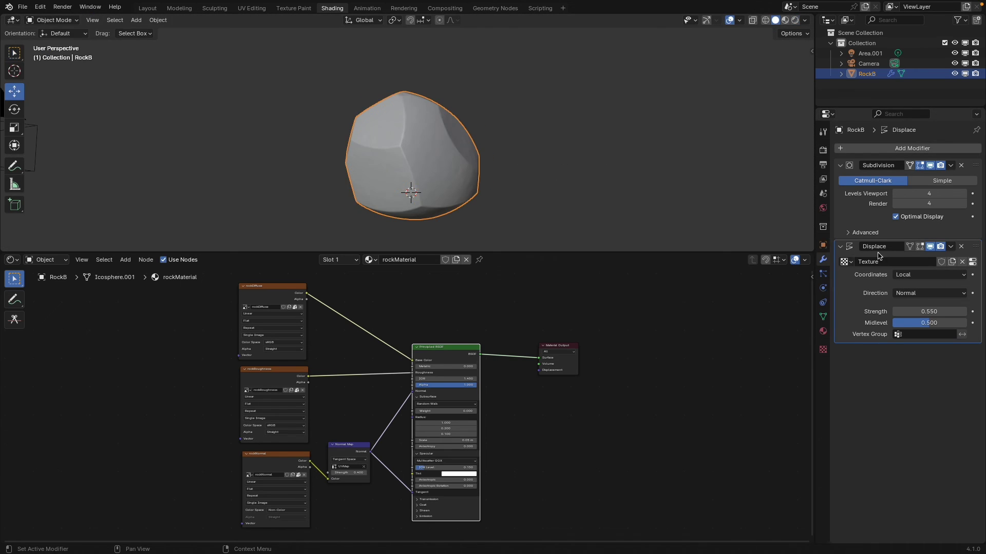
Step: Preview the rock in rendered shading with Displace and Subdivision hidden in the viewport
click(932, 248)
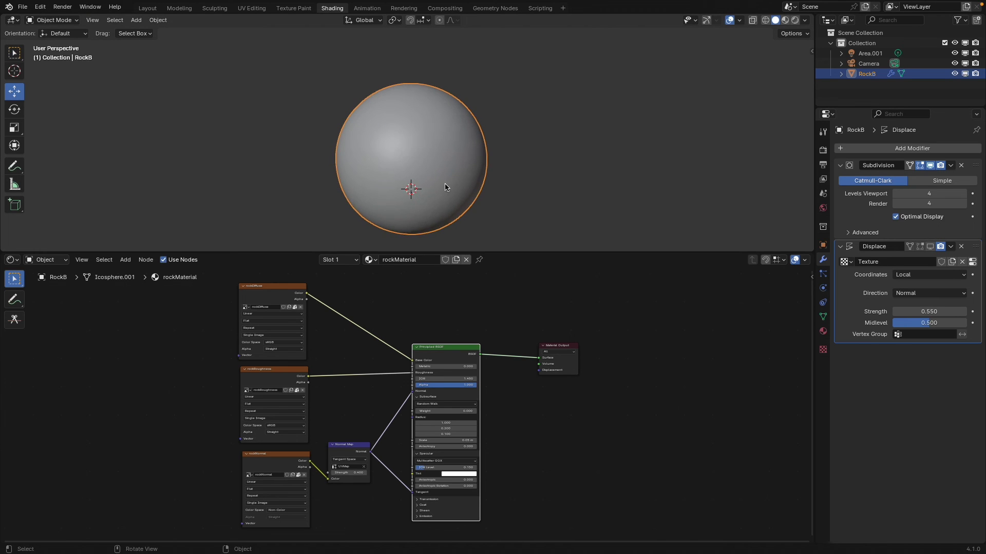
key(z)
mouse_move(495, 191)
middle_down()
mouse_move(399, 185)
mouse_move(572, 185)
mouse_move(570, 159)
middle_up()
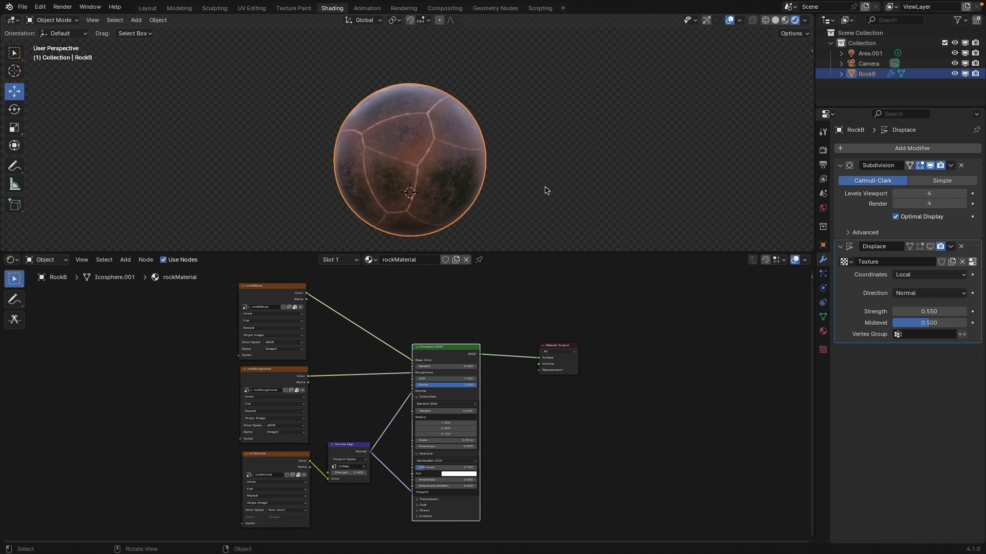
scroll(545, 191, up, 4)
scroll(488, 192, down, 12)
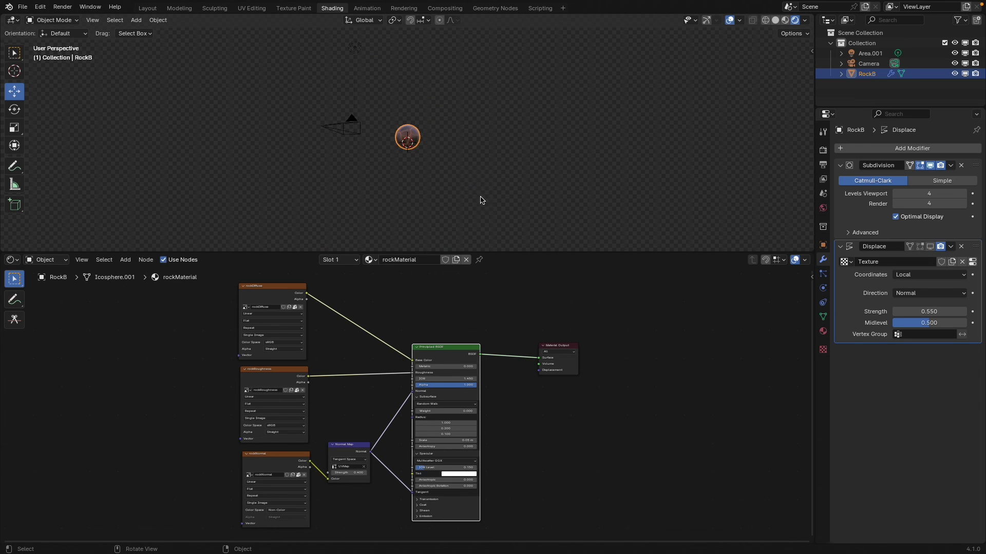
scroll(483, 198, up, 11)
click(931, 166)
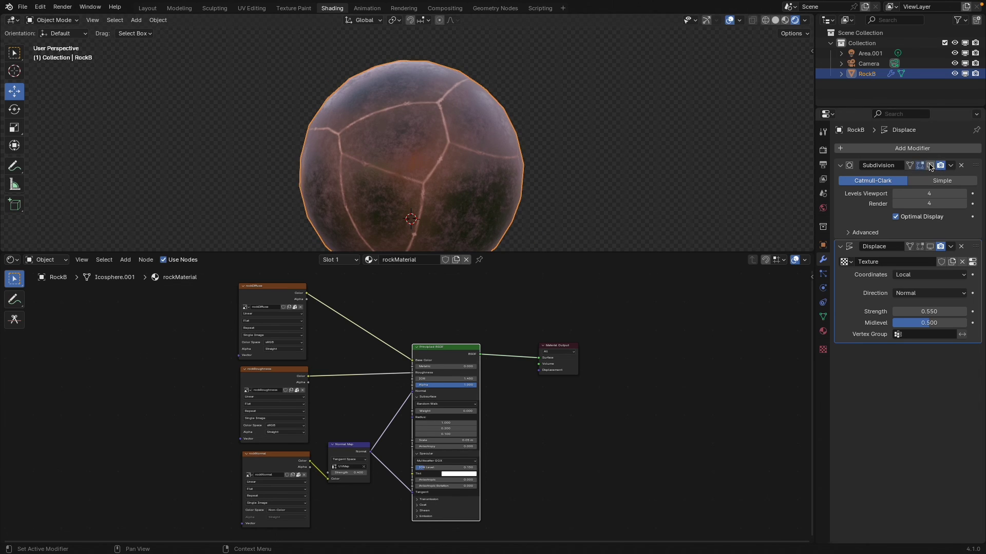
scroll(568, 180, down, 3)
Step: Re-enable Displace and Subdivision in the viewport and view the rendered rock through the scene camera
middle_drag(568, 180, 469, 172)
click(930, 246)
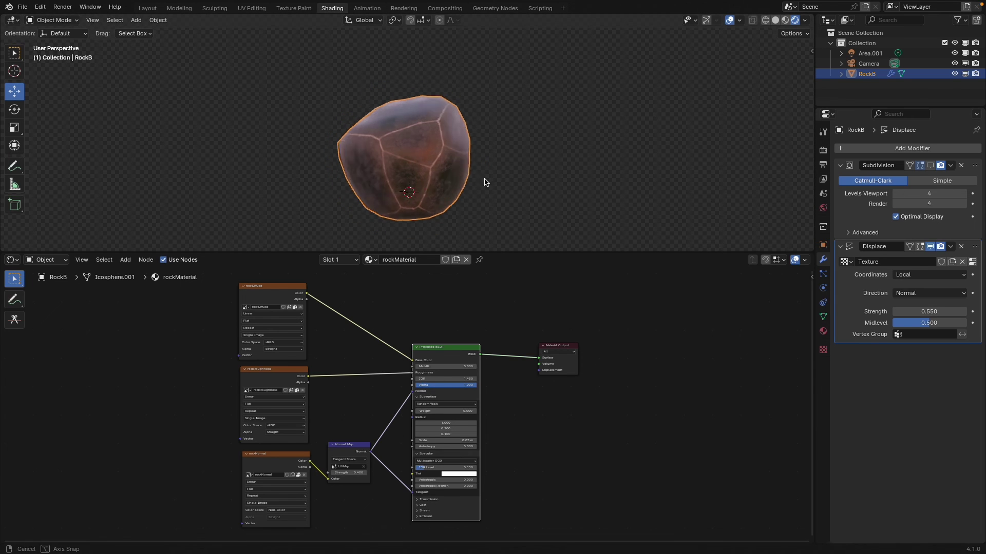
click(929, 165)
middle_drag(431, 149, 361, 222)
key(KP_0)
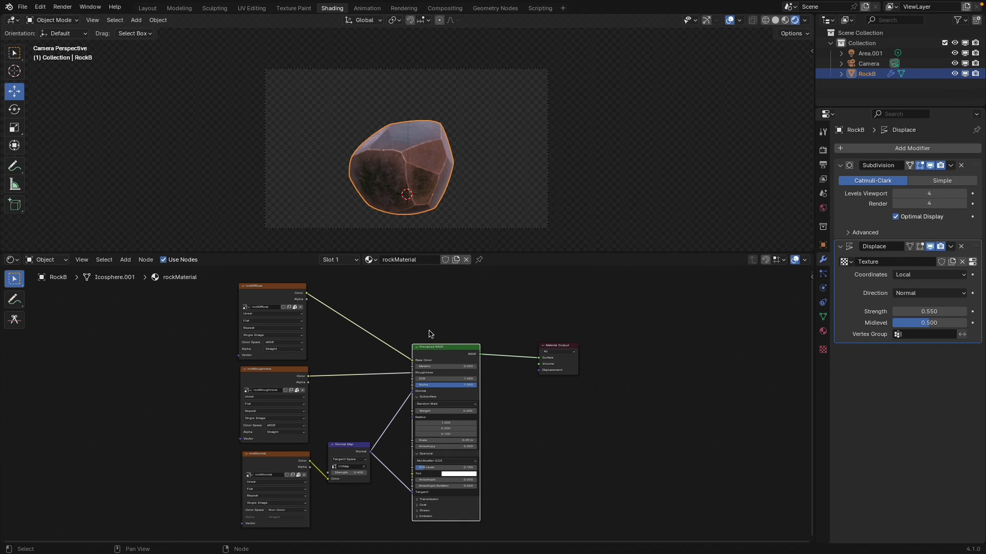
middle_drag(467, 325, 501, 322)
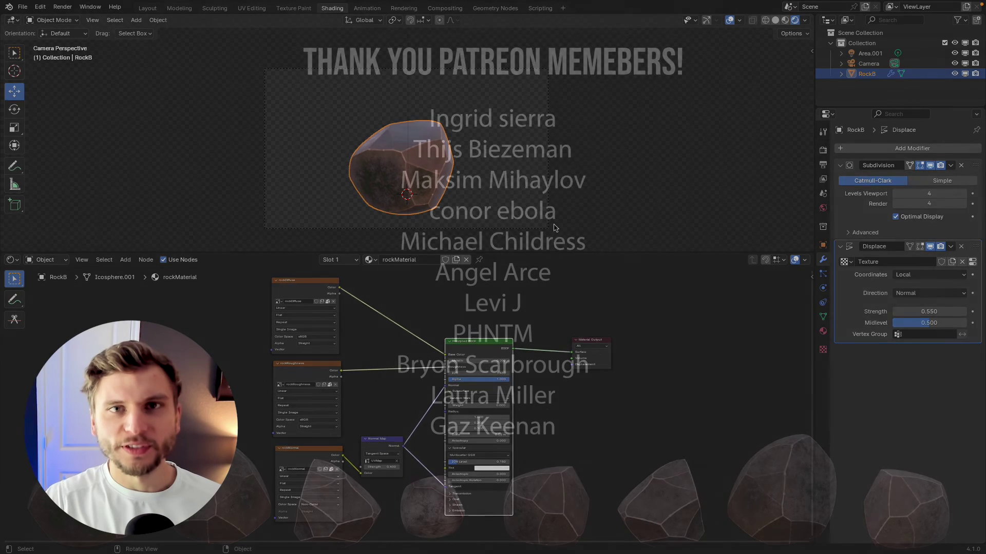